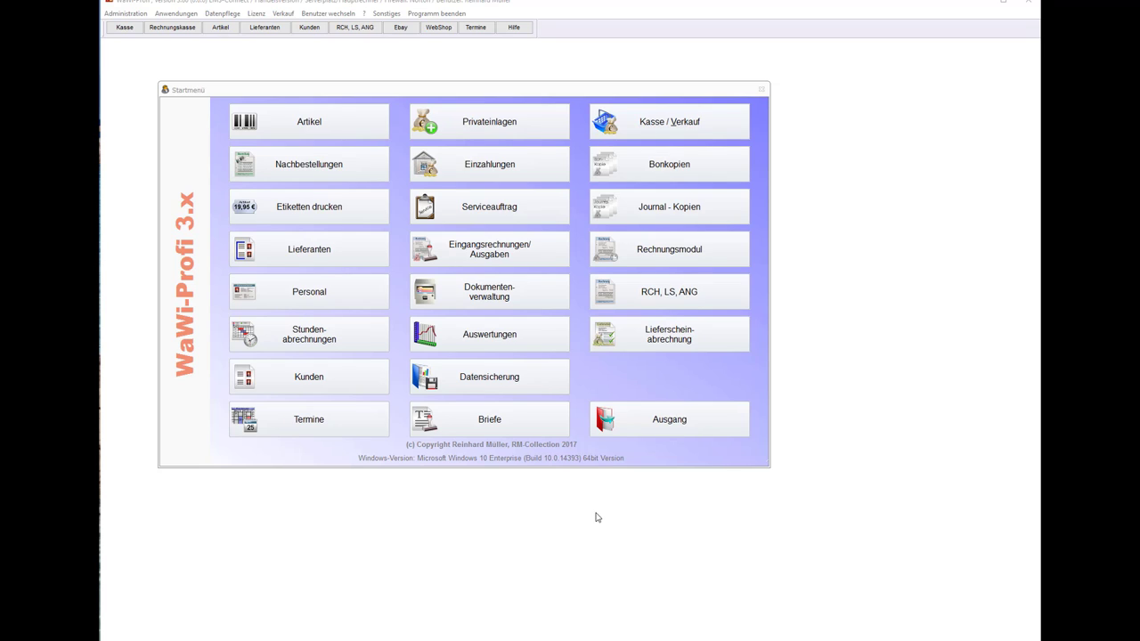
Step: Switch to File Explorer and delete the backup file 20170128.wa3 from the WAWI_PROFI3_Sad backup folder
{"action": "left_click", "coordinate": [535, 388]}
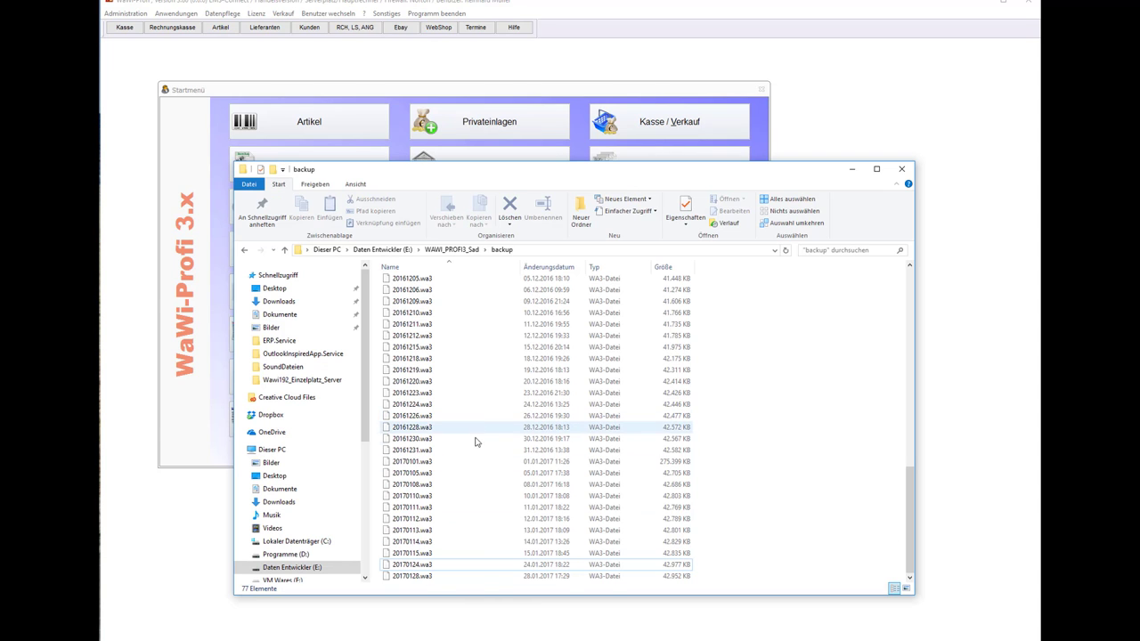
{"action": "left_click", "coordinate": [437, 579]}
{"action": "right_click", "coordinate": [431, 579]}
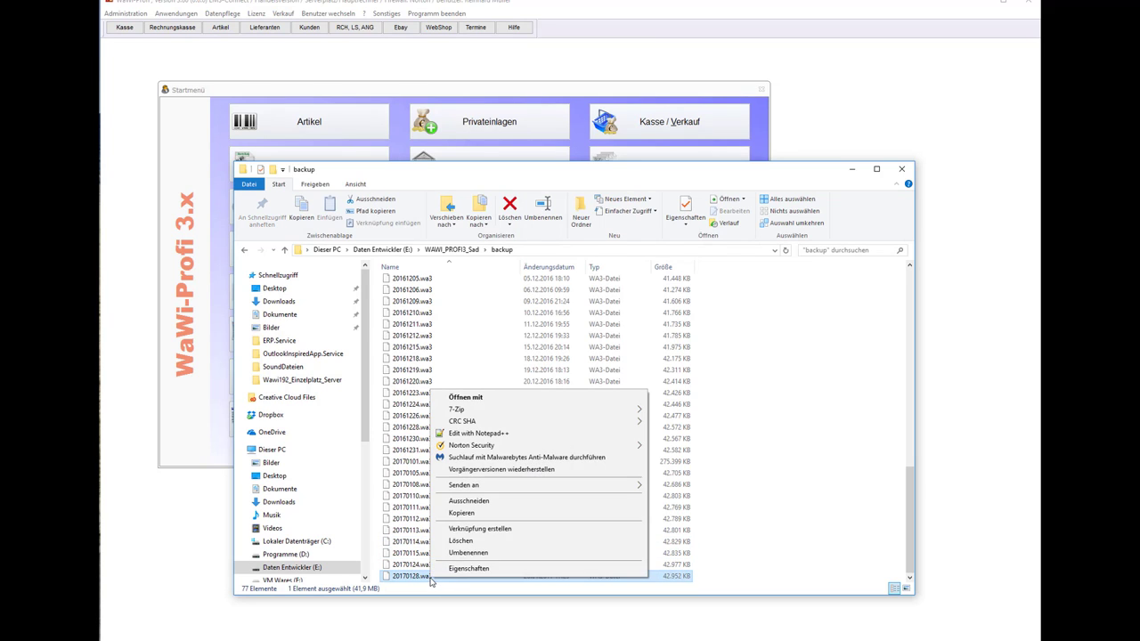
{"action": "left_click", "coordinate": [461, 512]}
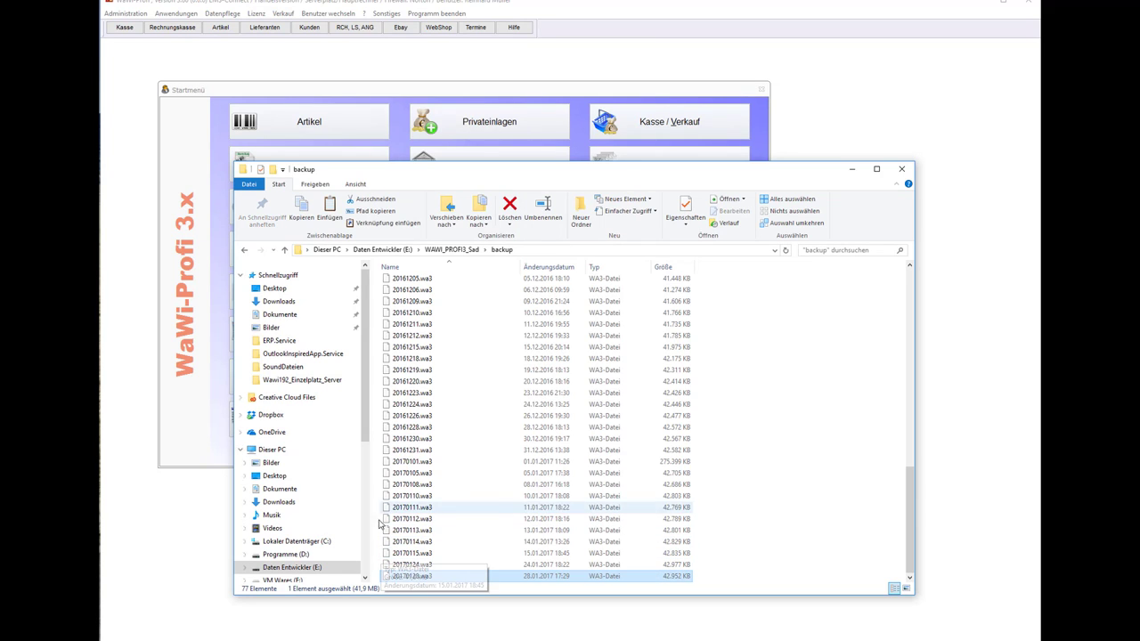
{"action": "left_click_drag", "start_coordinate": [365, 430], "coordinate": [365, 481]}
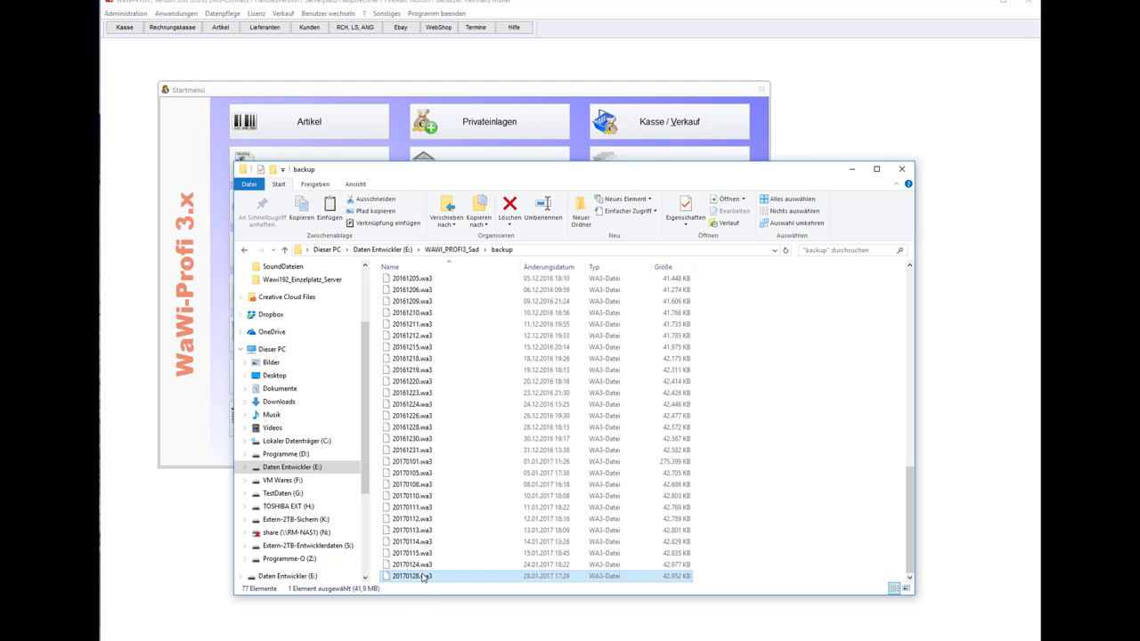
{"action": "key", "text": "Delete"}
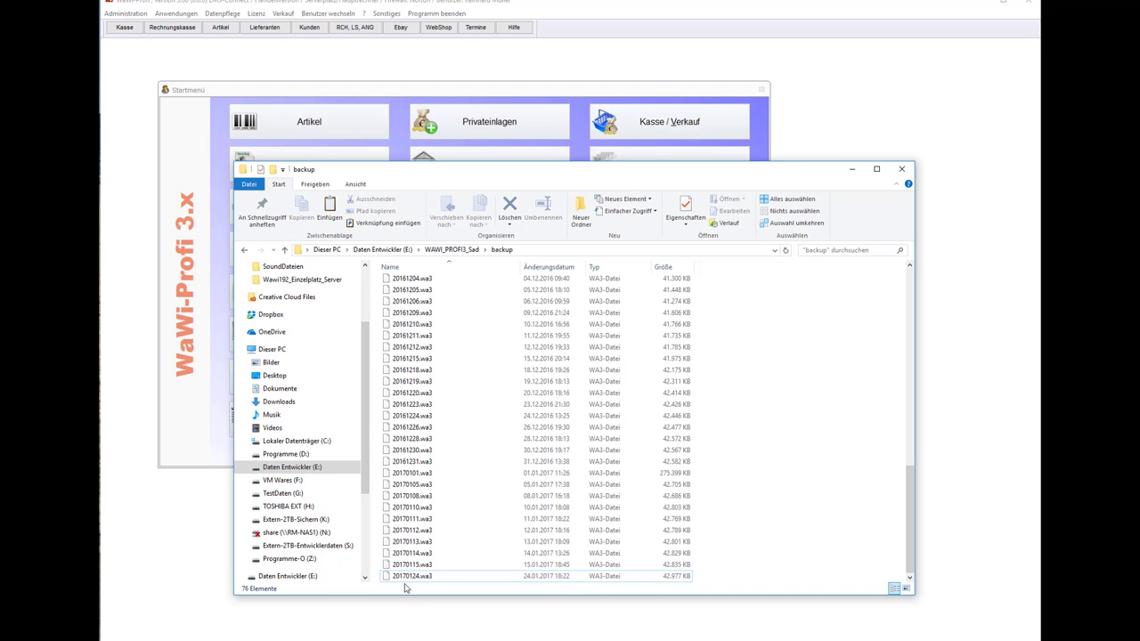
{"action": "left_click", "coordinate": [851, 170]}
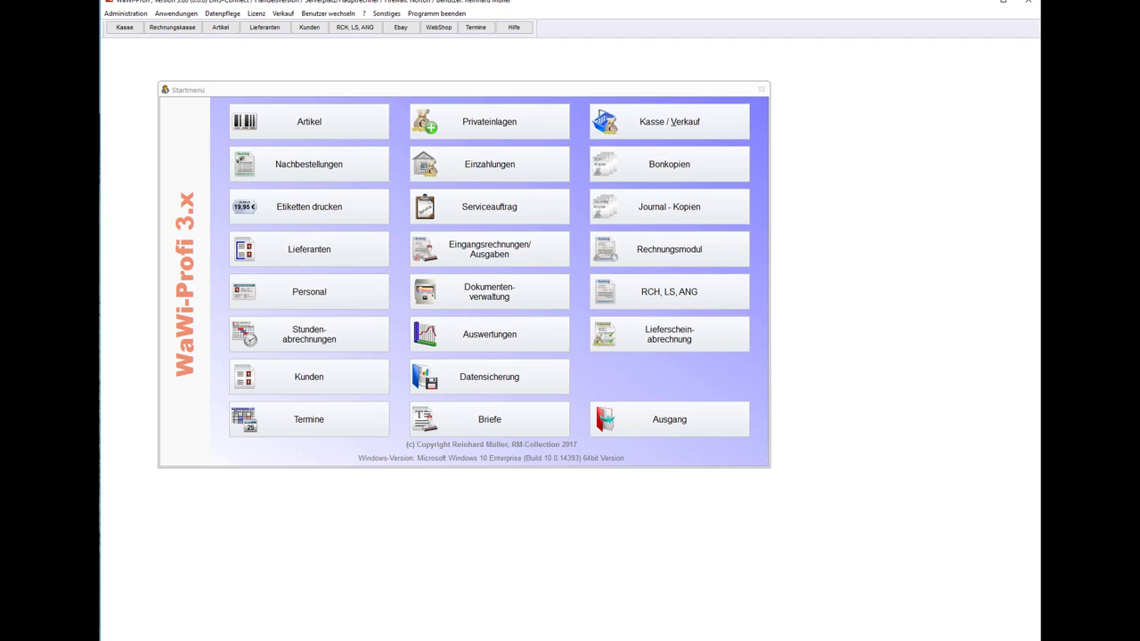
Step: Switch to Chrome and view the Google results for "dropbox kostenlos"
{"action": "key", "text": "alt+Tab"}
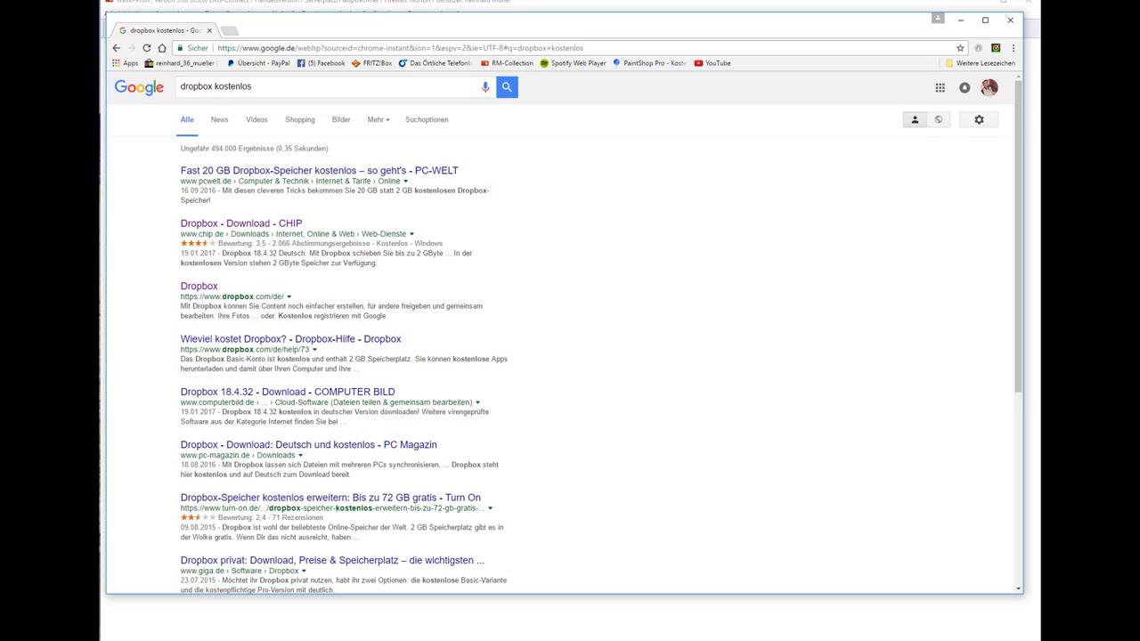
{"action": "left_click_drag", "start_coordinate": [255, 88], "coordinate": [178, 88]}
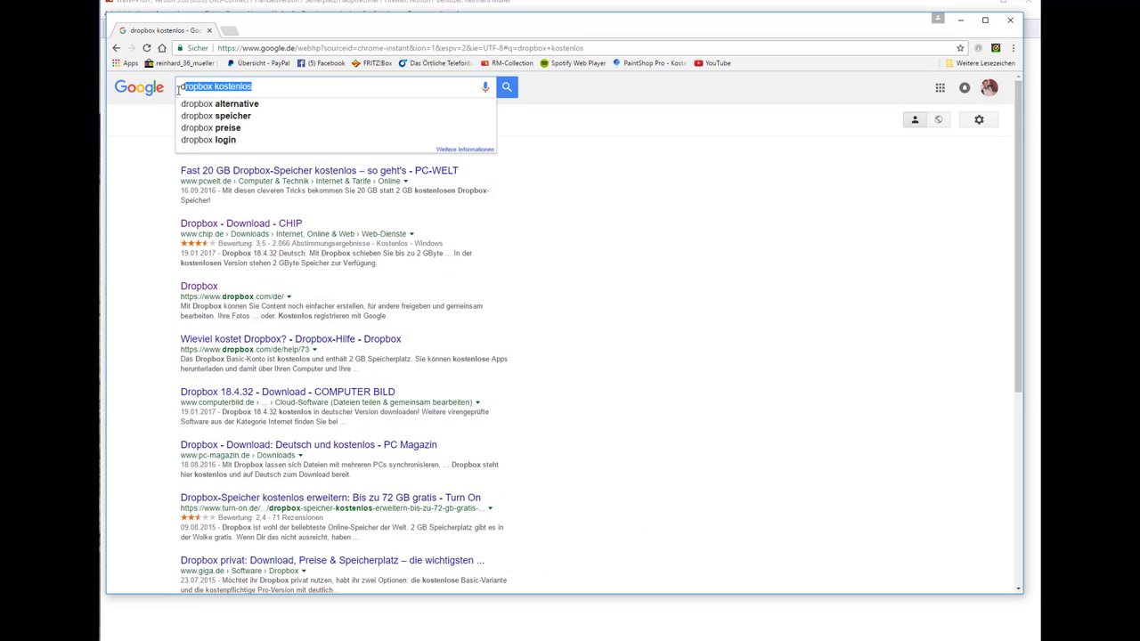
{"action": "key", "text": "End"}
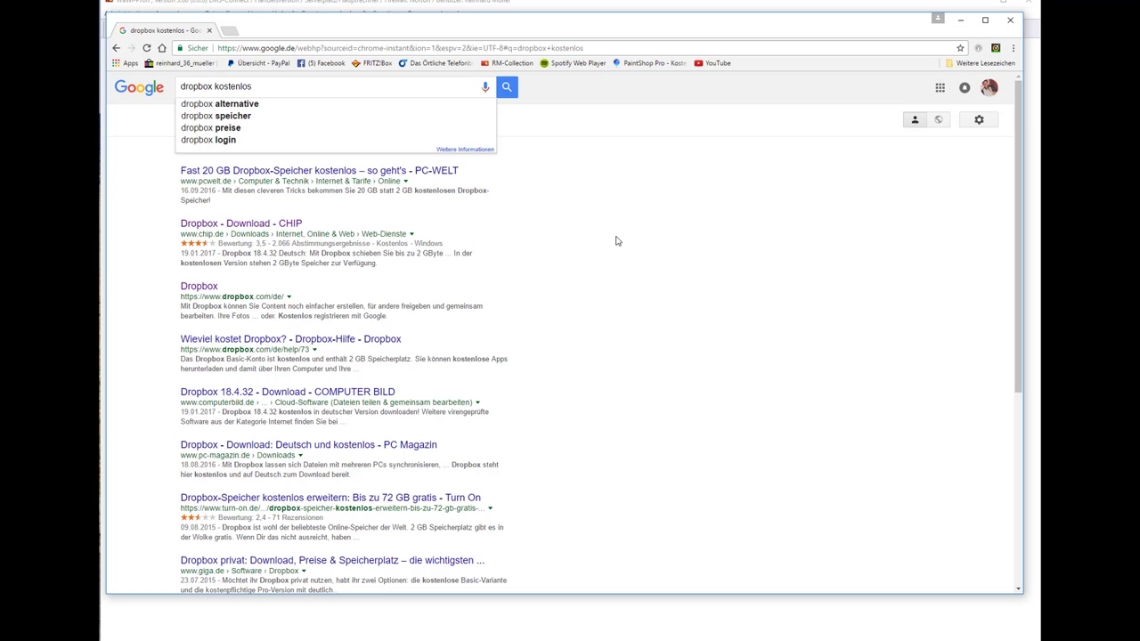
{"action": "left_click", "coordinate": [961, 21]}
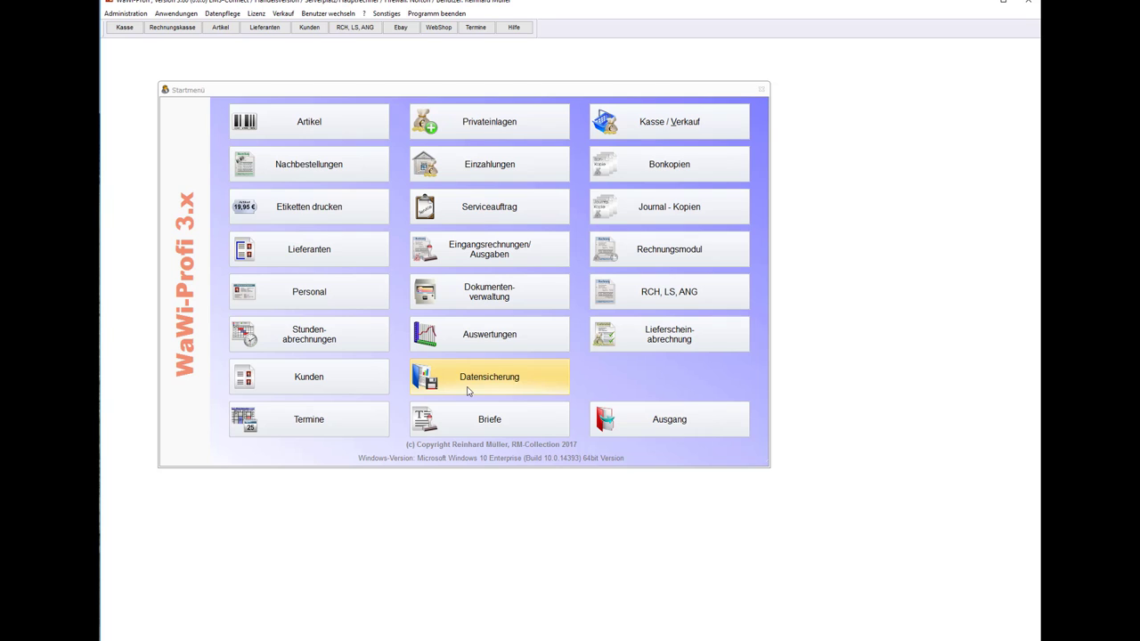
Step: Check the additional data backup path in the miscellaneous system settings (Verschiedenes) and leave the settings
{"action": "left_click", "coordinate": [135, 16]}
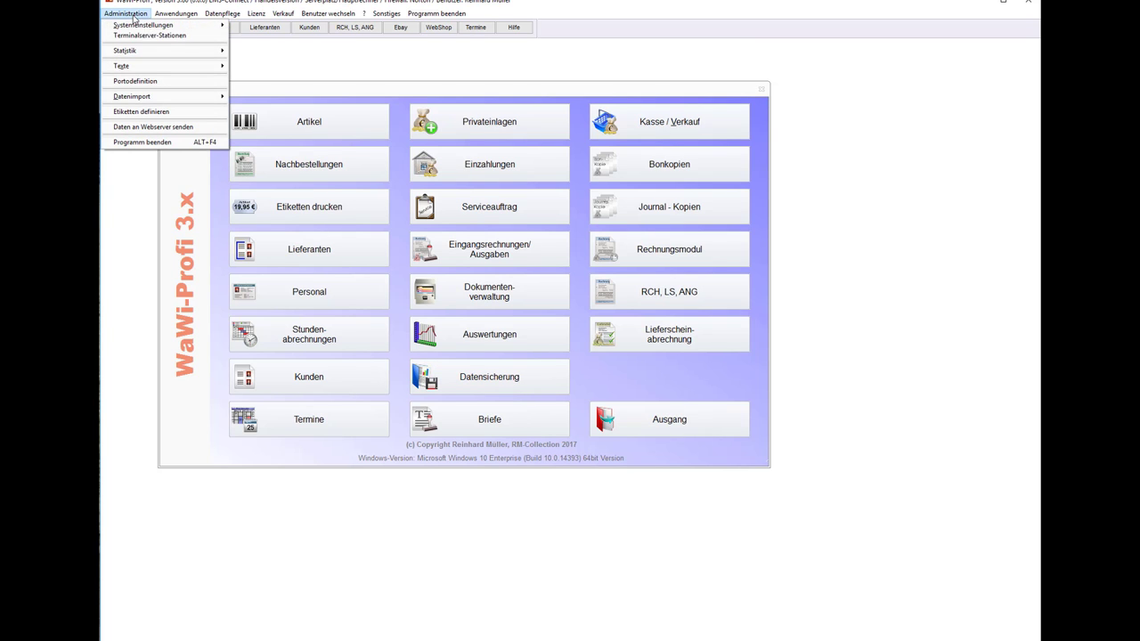
{"action": "mouse_move", "coordinate": [139, 32]}
{"action": "left_click", "coordinate": [267, 25]}
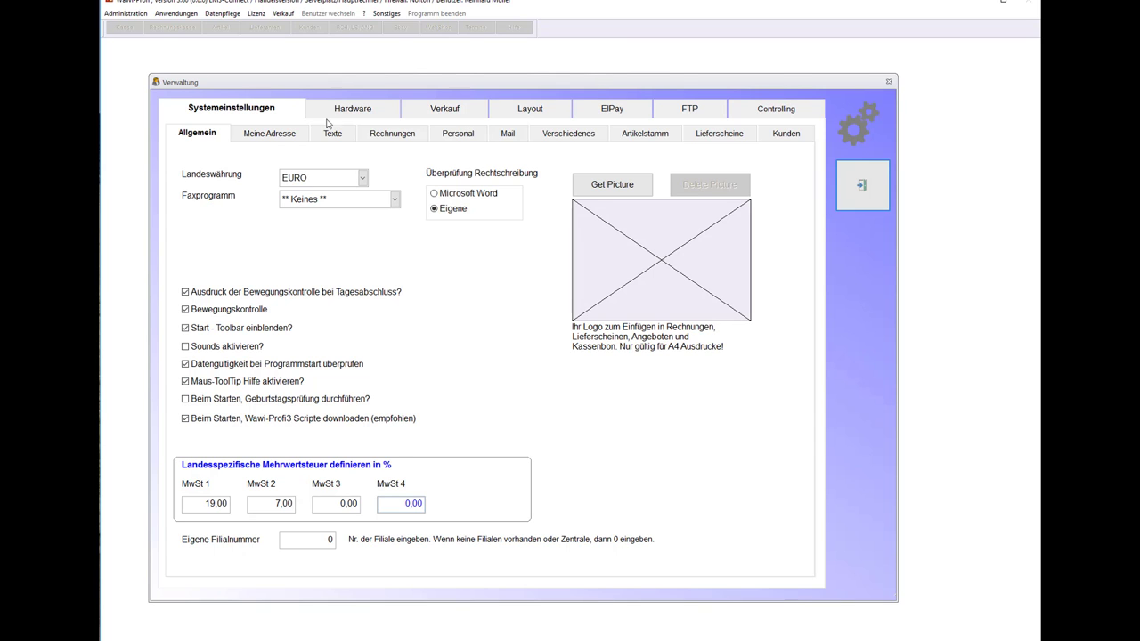
{"action": "left_click", "coordinate": [556, 135]}
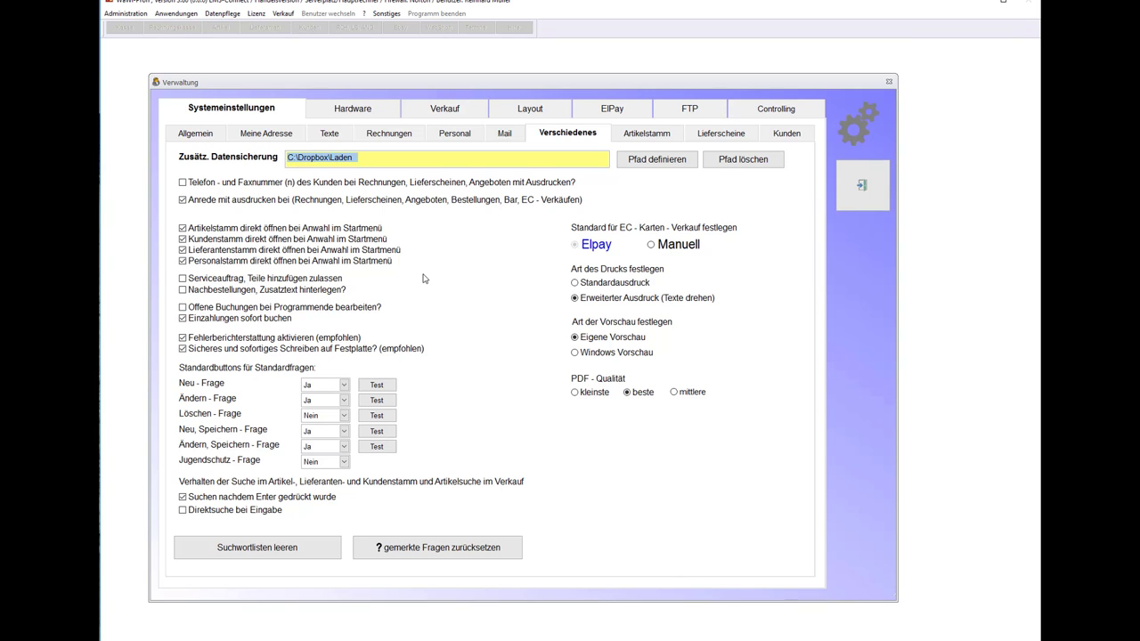
{"action": "left_click", "coordinate": [860, 191]}
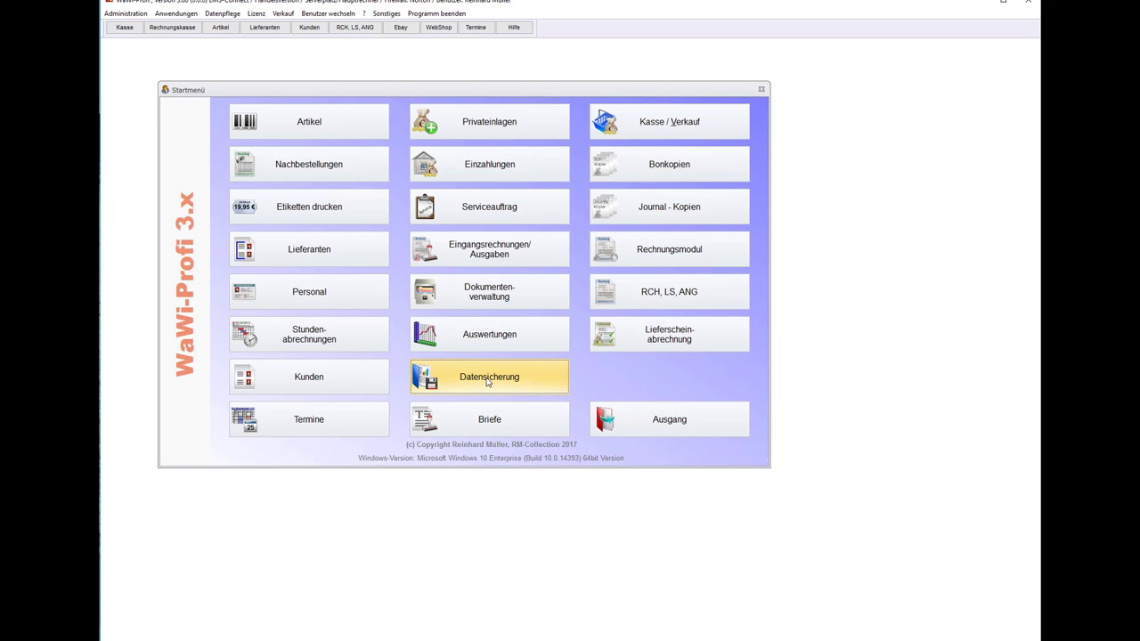
Step: Compare the backup files in the WAWI_PROFI3_Sad backup folder with those in the Dropbox Laden folder in File Explorer
{"action": "left_click", "coordinate": [488, 380]}
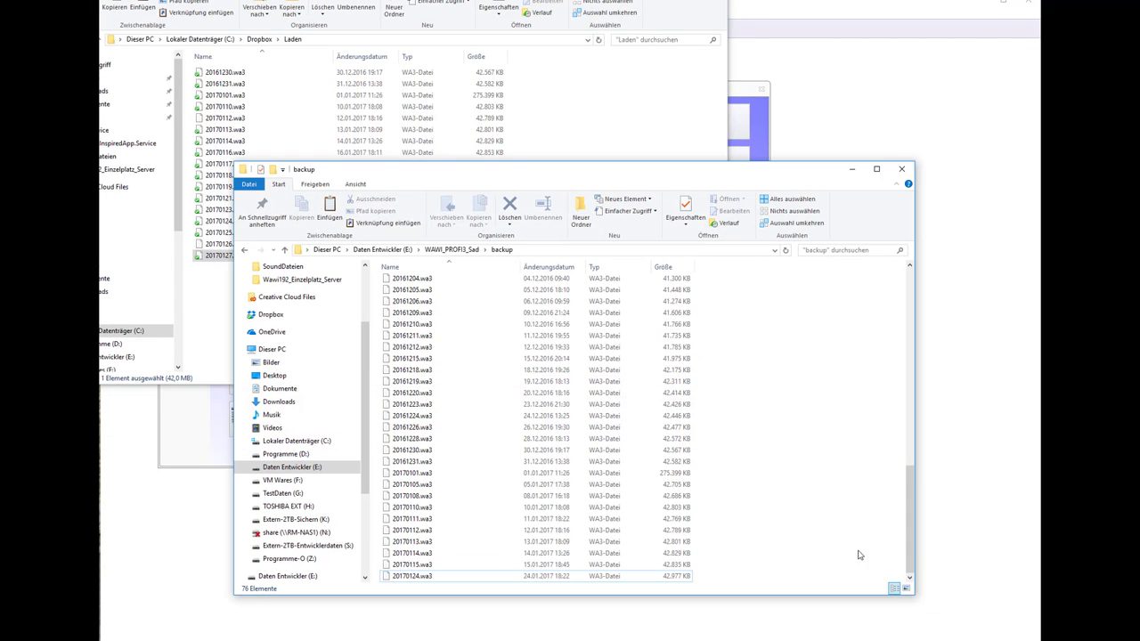
{"action": "left_click", "coordinate": [224, 380]}
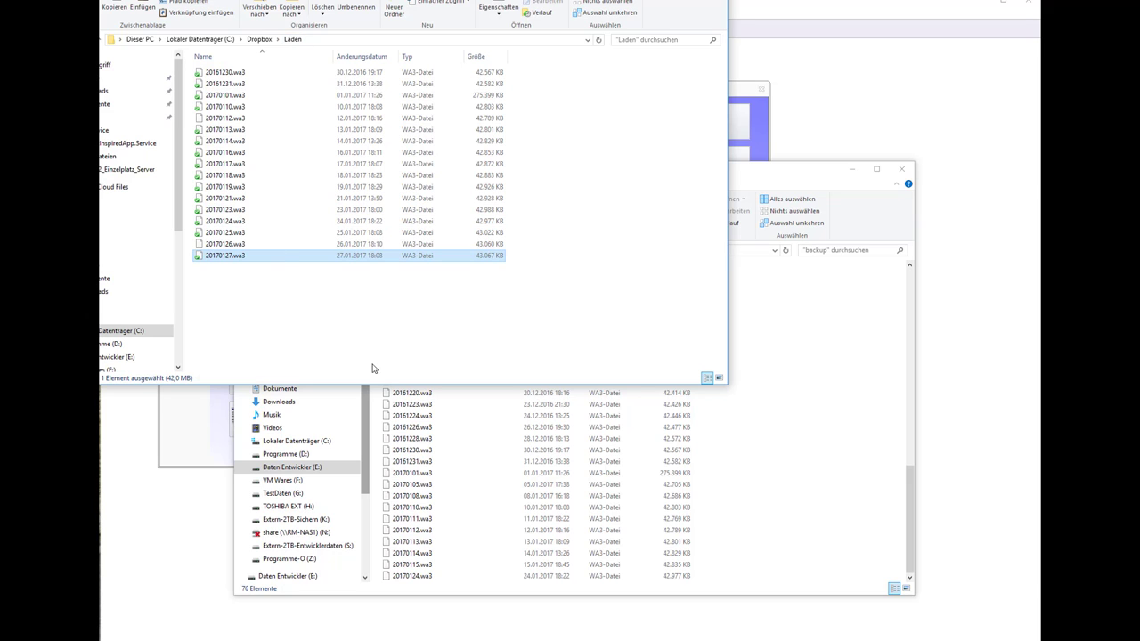
{"action": "left_click", "coordinate": [811, 481]}
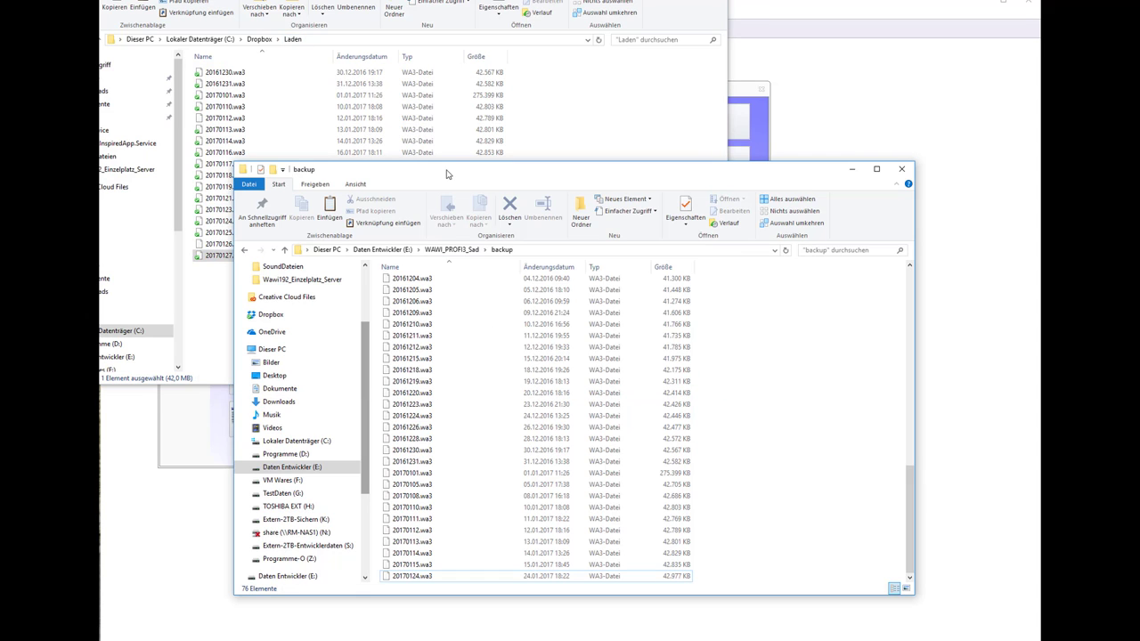
{"action": "left_click", "coordinate": [917, 132]}
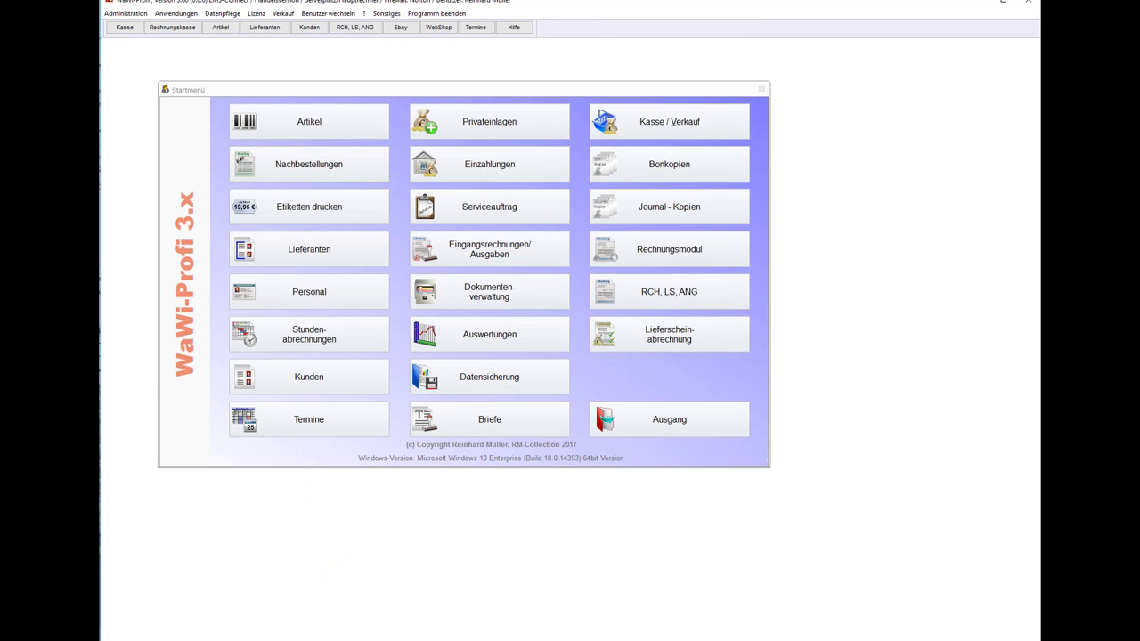
{"action": "key", "text": "alt+Tab"}
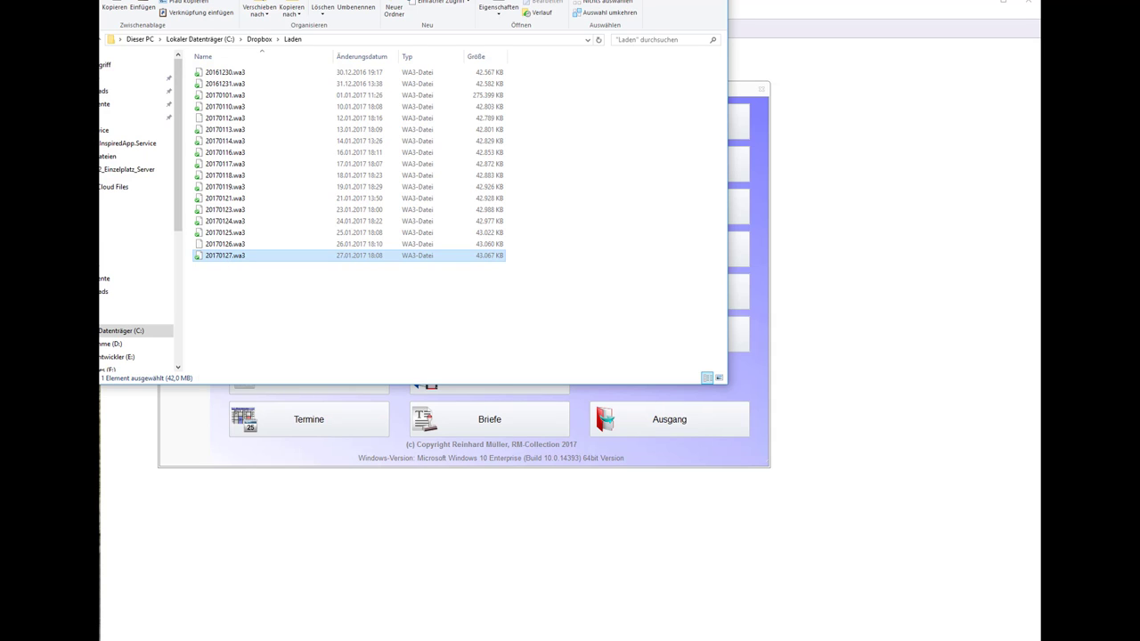
{"action": "left_click", "coordinate": [460, 536]}
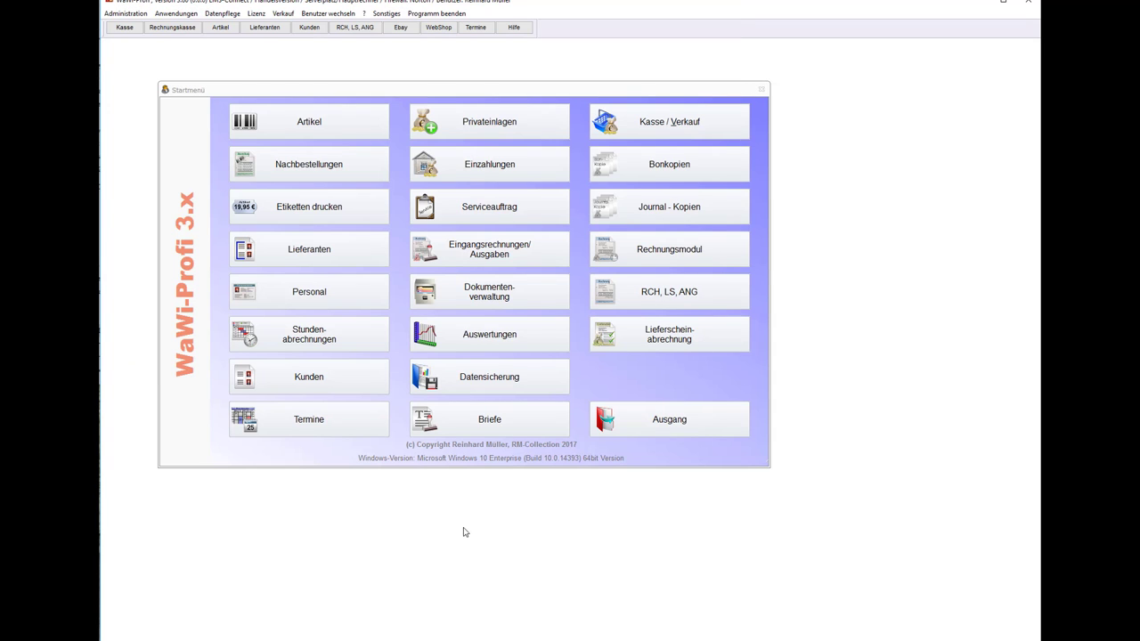
Step: Create today's data backup (28.01.2017) in WaWi-Profi's Datensicherung
{"action": "left_click", "coordinate": [488, 377]}
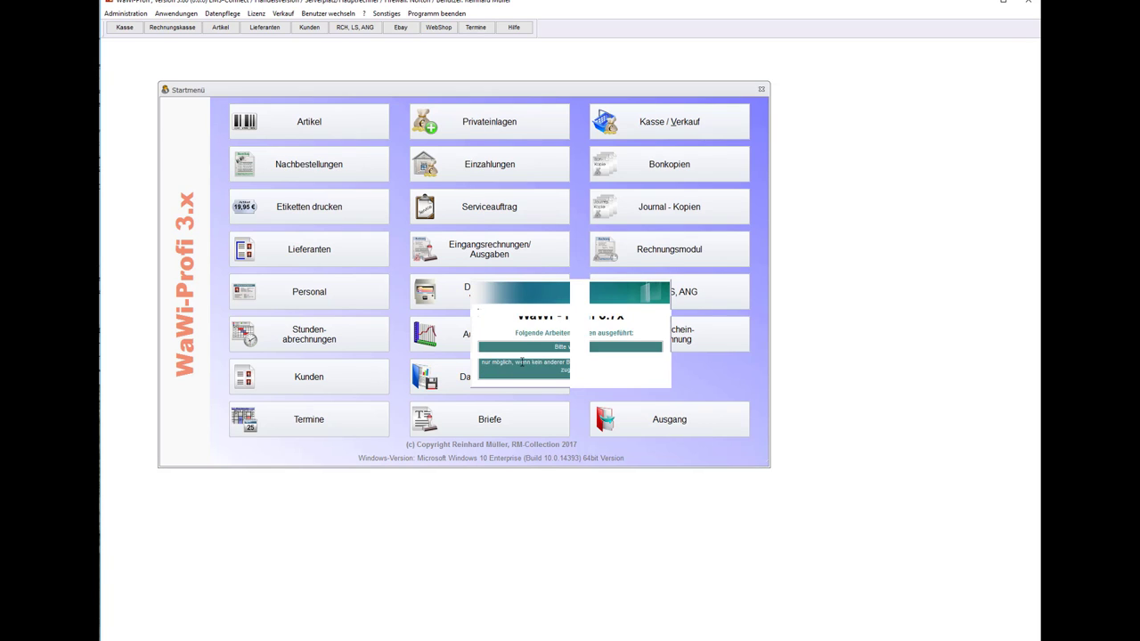
{"action": "left_click", "coordinate": [621, 402]}
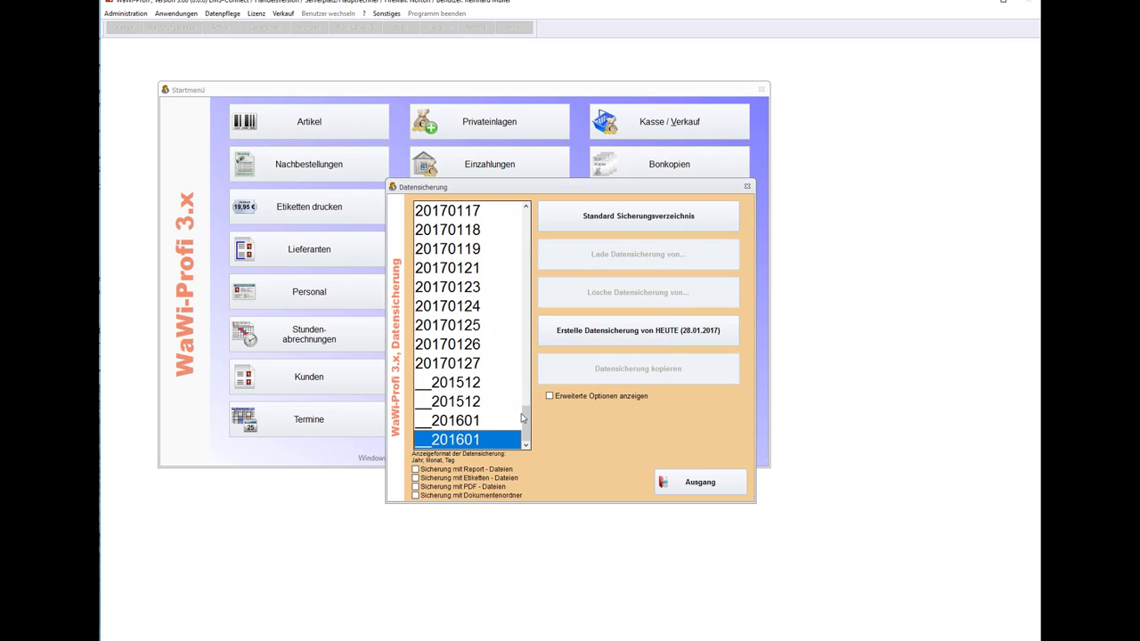
{"action": "left_click", "coordinate": [604, 335]}
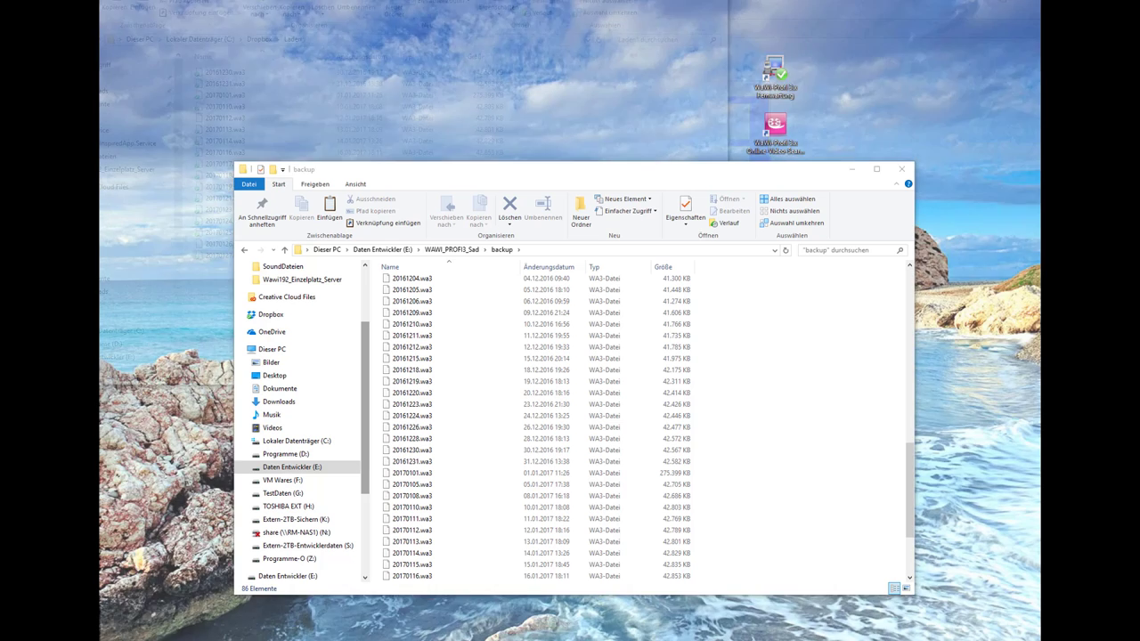
Step: Check the backup file 20170128.wa3 in both the local backup folder and the Dropbox Laden folder, and exit the Datensicherung window
{"action": "left_click", "coordinate": [588, 637]}
{"action": "left_click", "coordinate": [512, 576]}
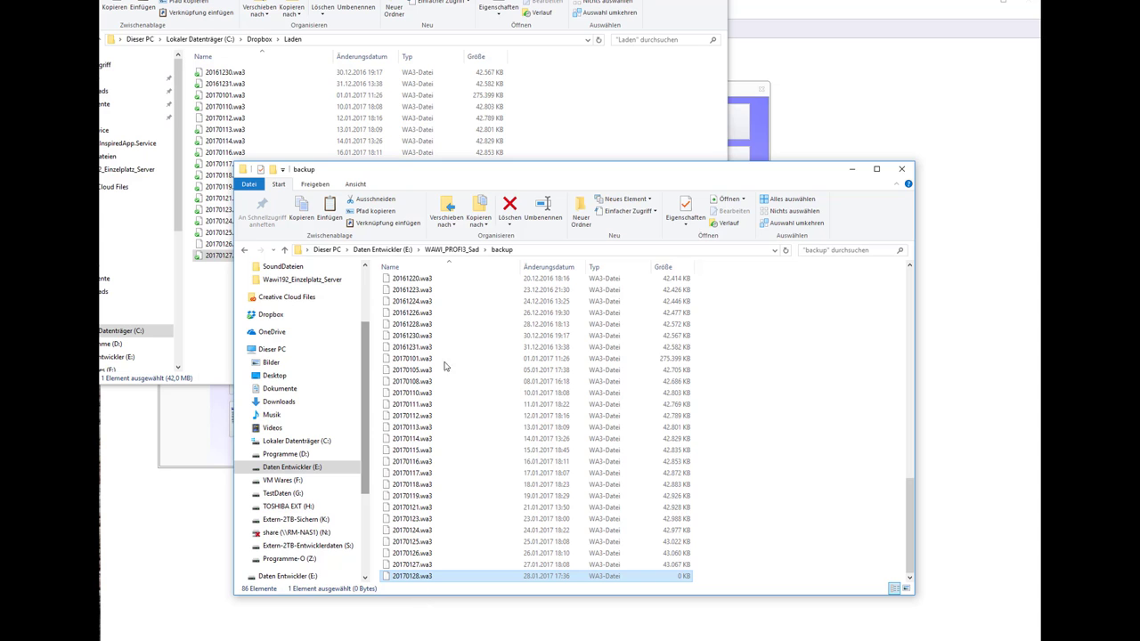
{"action": "left_click_drag", "start_coordinate": [490, 170], "coordinate": [567, 177]}
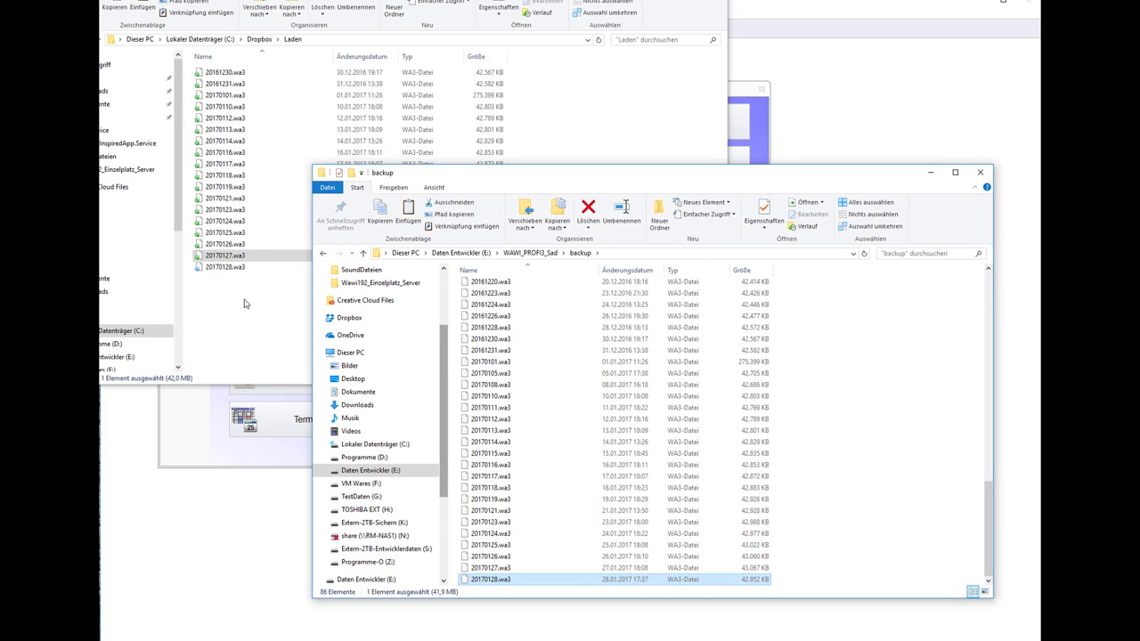
{"action": "left_click", "coordinate": [236, 268]}
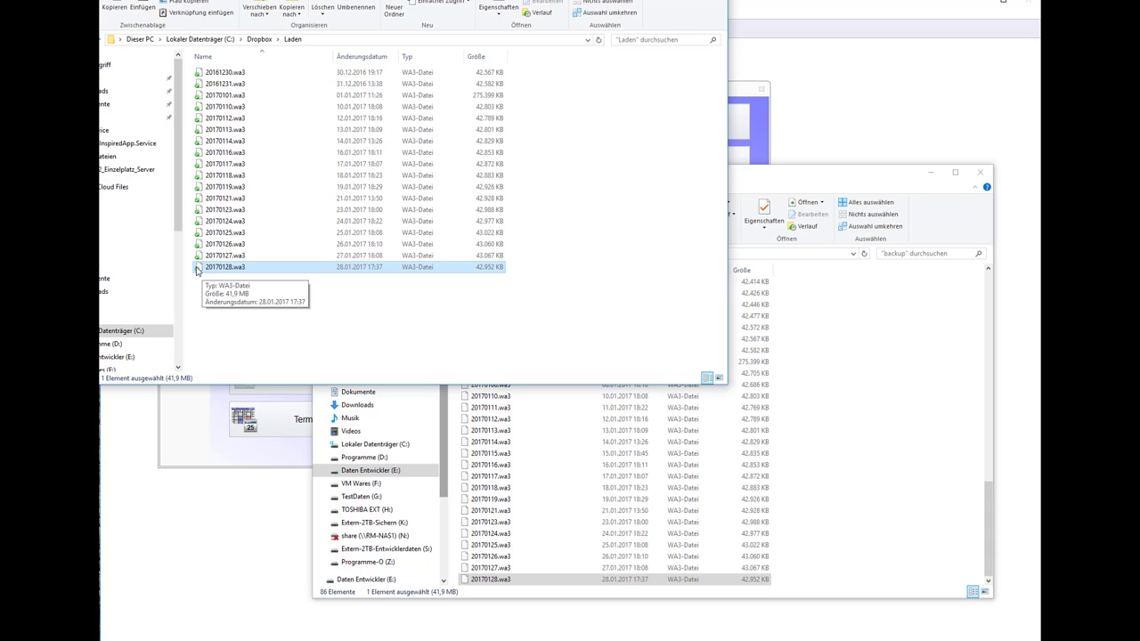
{"action": "left_click_drag", "start_coordinate": [197, 270], "coordinate": [464, 384]}
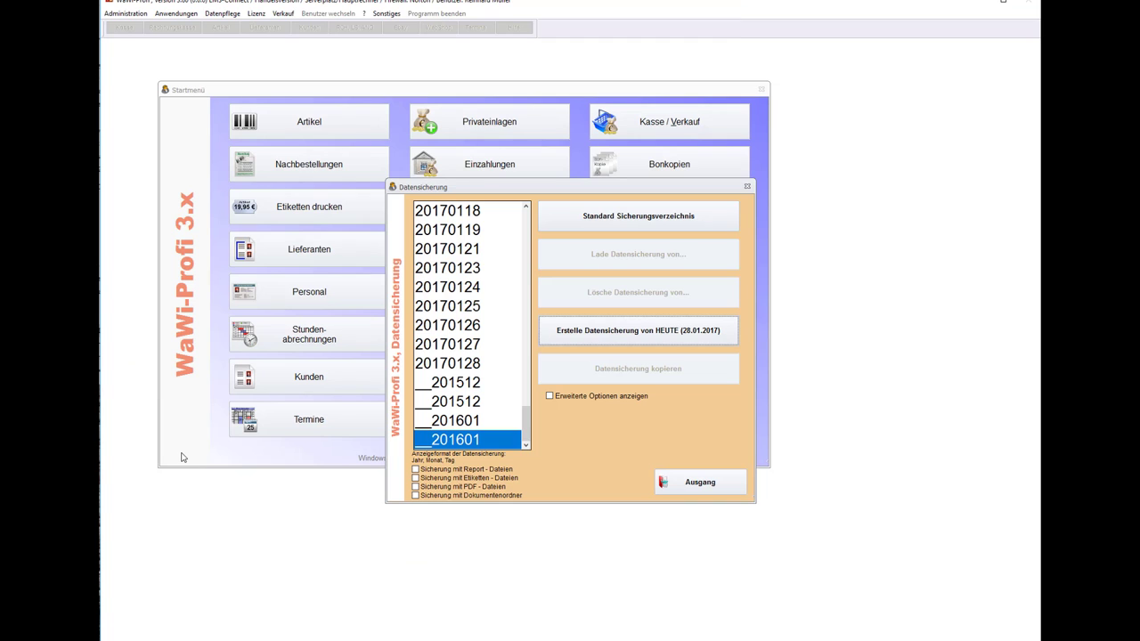
{"action": "left_click", "coordinate": [184, 459]}
{"action": "left_click", "coordinate": [708, 488]}
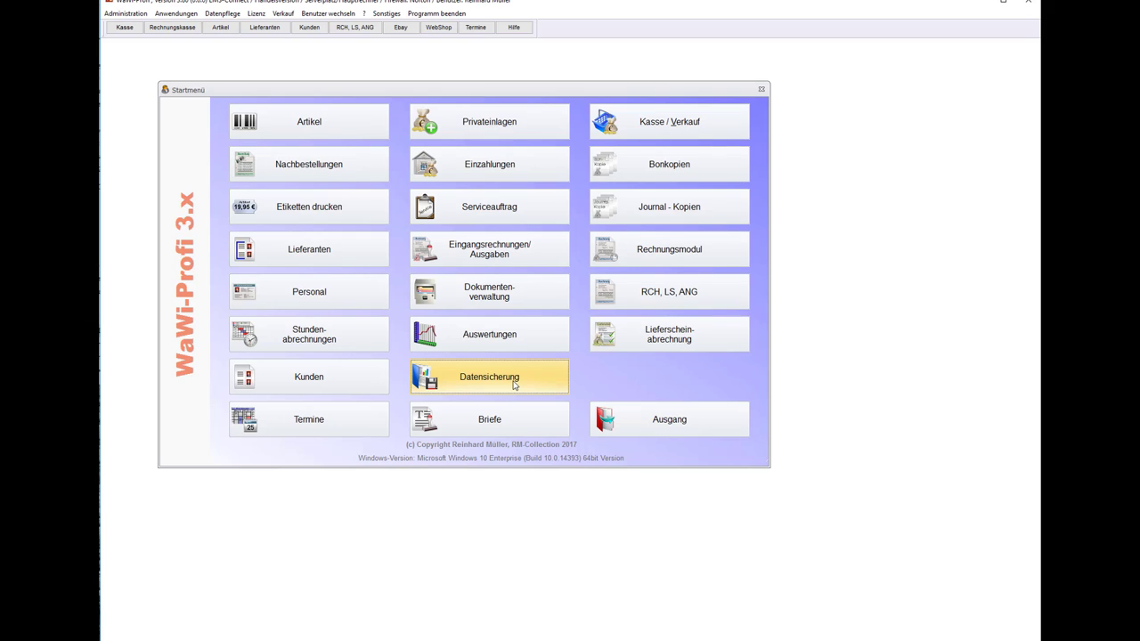
Step: View the synchronized backup files in the Dropbox Laden folder in File Explorer and return to the WaWi-Profi start menu
{"action": "left_click", "coordinate": [514, 386]}
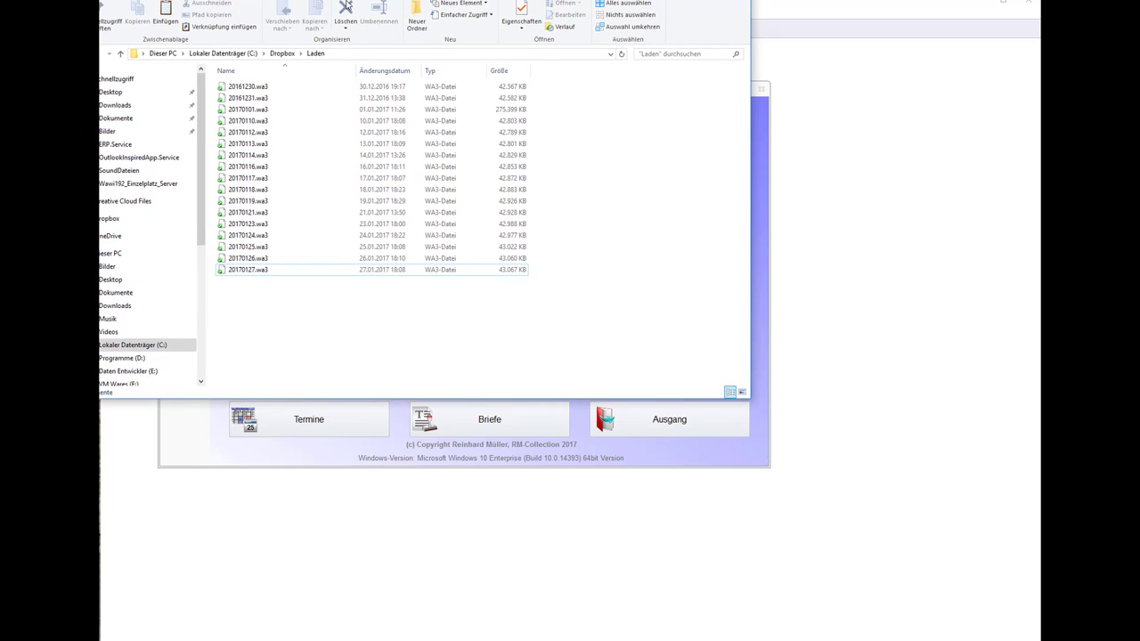
{"action": "left_click", "coordinate": [265, 271]}
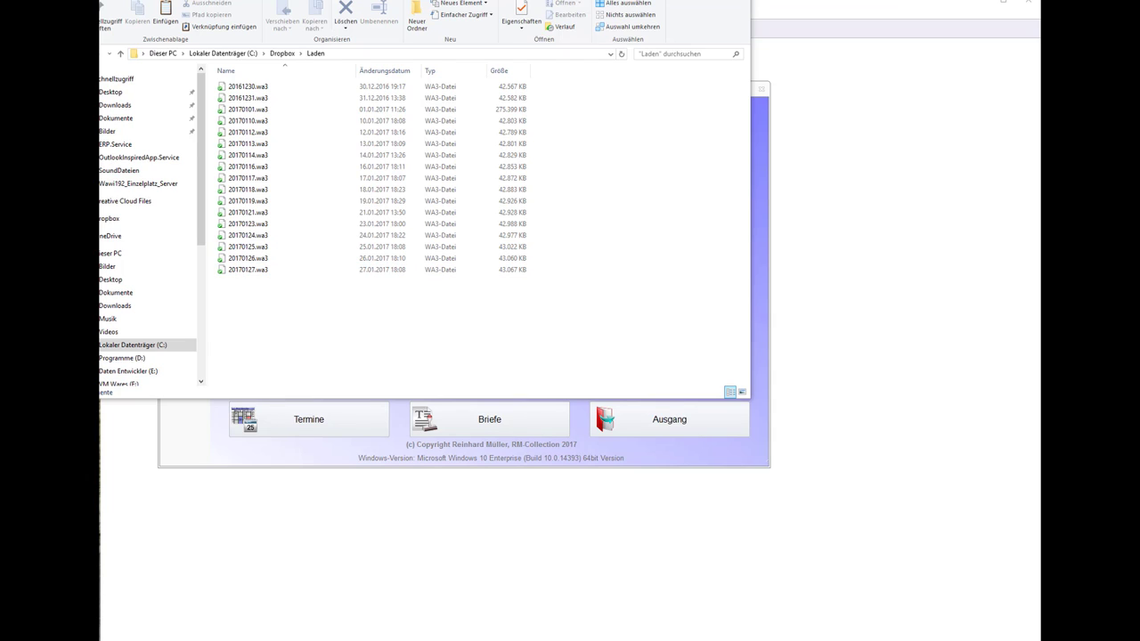
{"action": "left_click", "coordinate": [518, 462]}
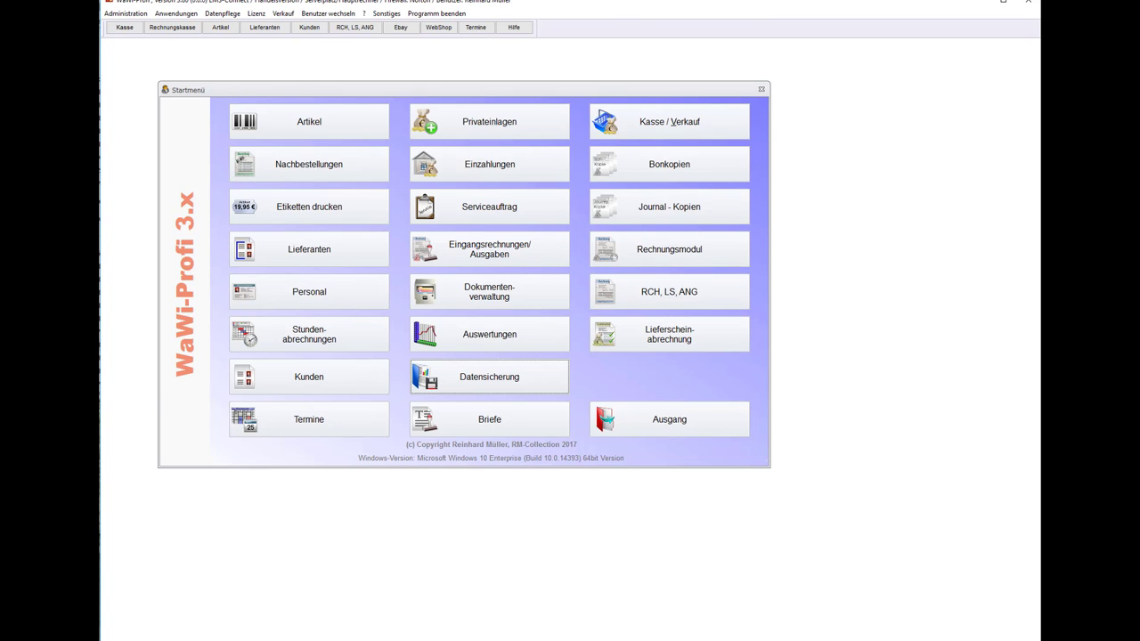
Step: Inspect 20170127.wa3 in the Laden folder, view the parent Dropbox folder, and reopen Laden
{"action": "key", "text": "alt+Tab"}
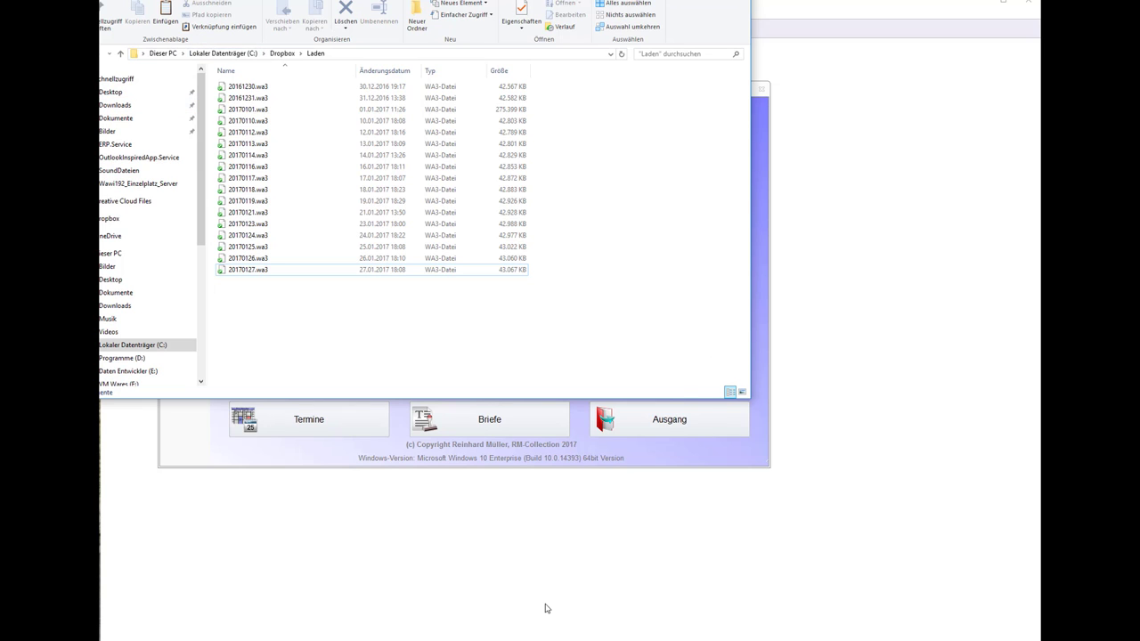
{"action": "left_click", "coordinate": [538, 575]}
{"action": "left_click", "coordinate": [258, 275]}
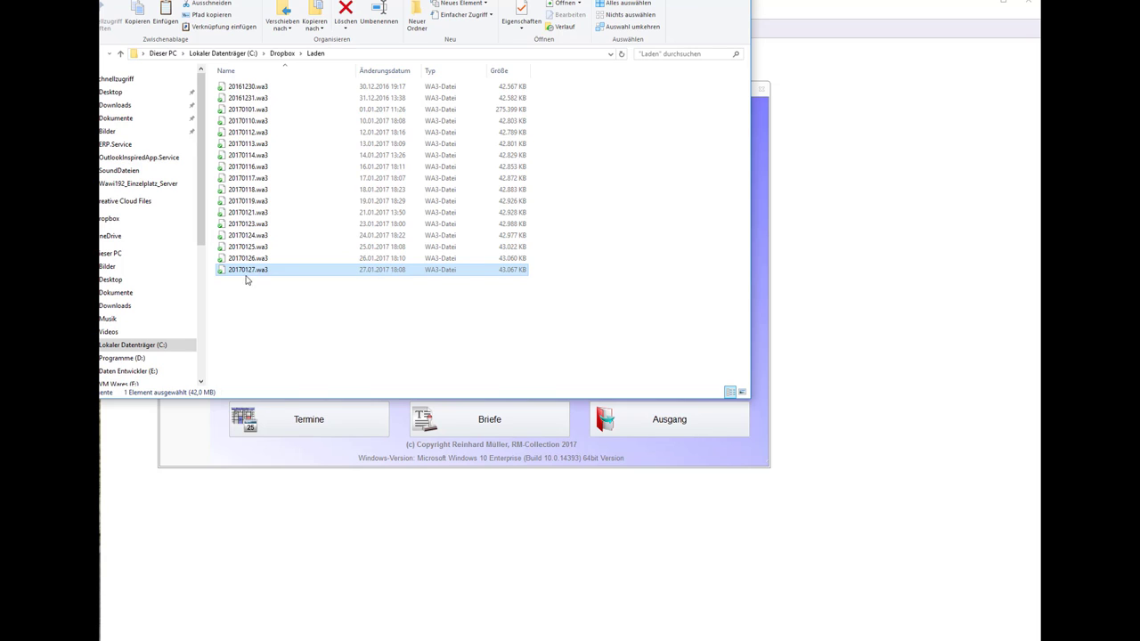
{"action": "left_click", "coordinate": [281, 53]}
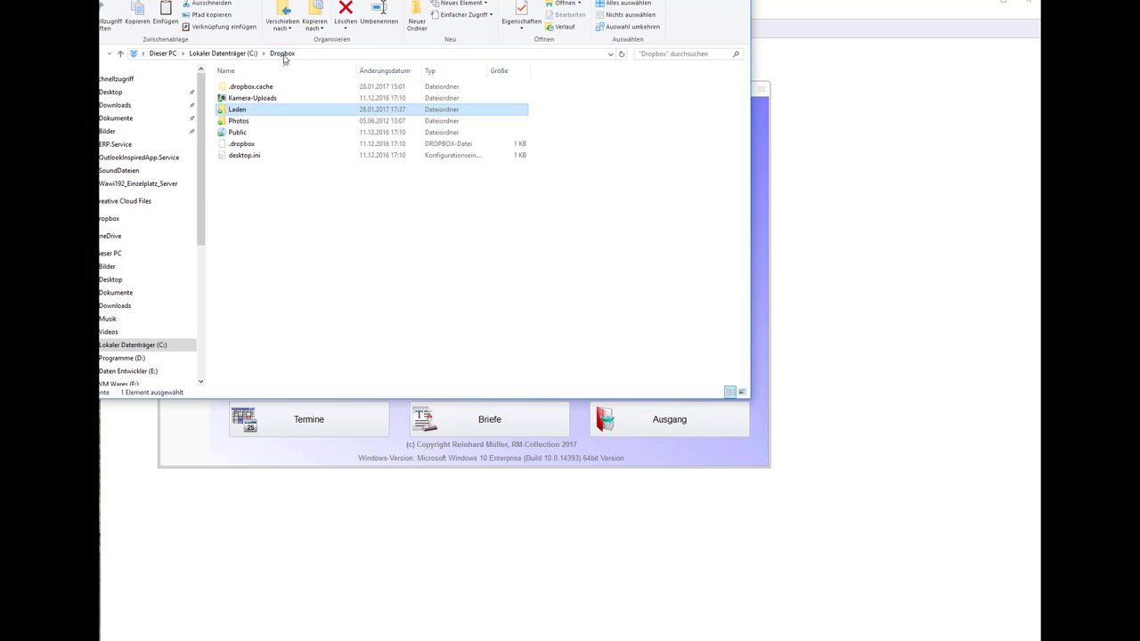
{"action": "double_click", "coordinate": [249, 111]}
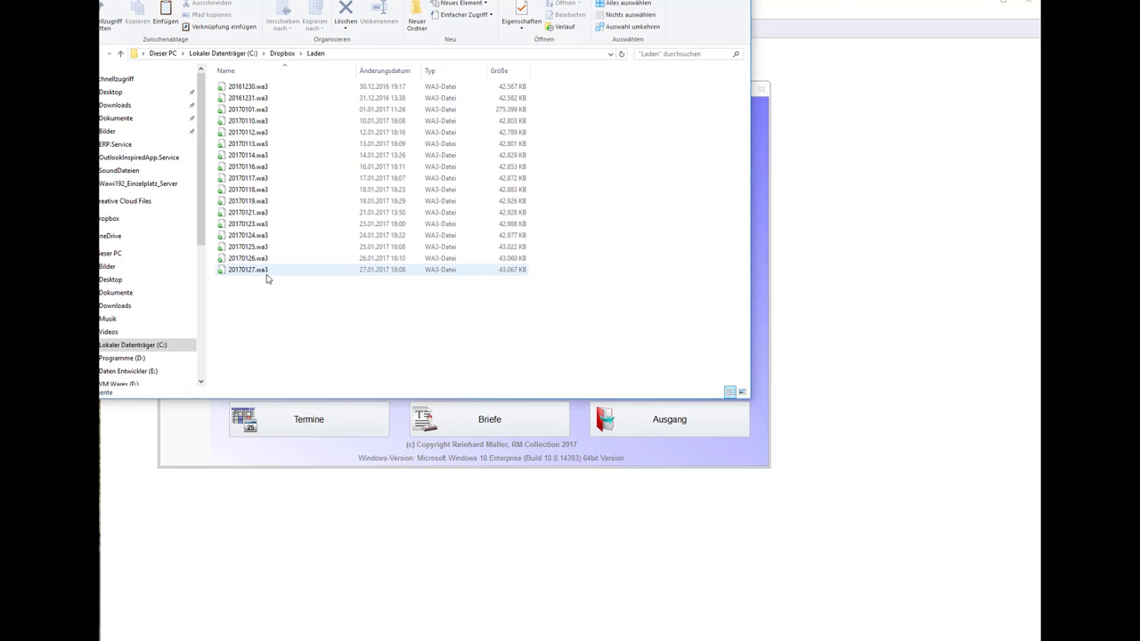
Step: Check the additional backup path C:\Dropbox\Laden under Verschiedenes in WaWi-Profi's Systemeinstellungen and exit the settings
{"action": "left_click", "coordinate": [295, 464]}
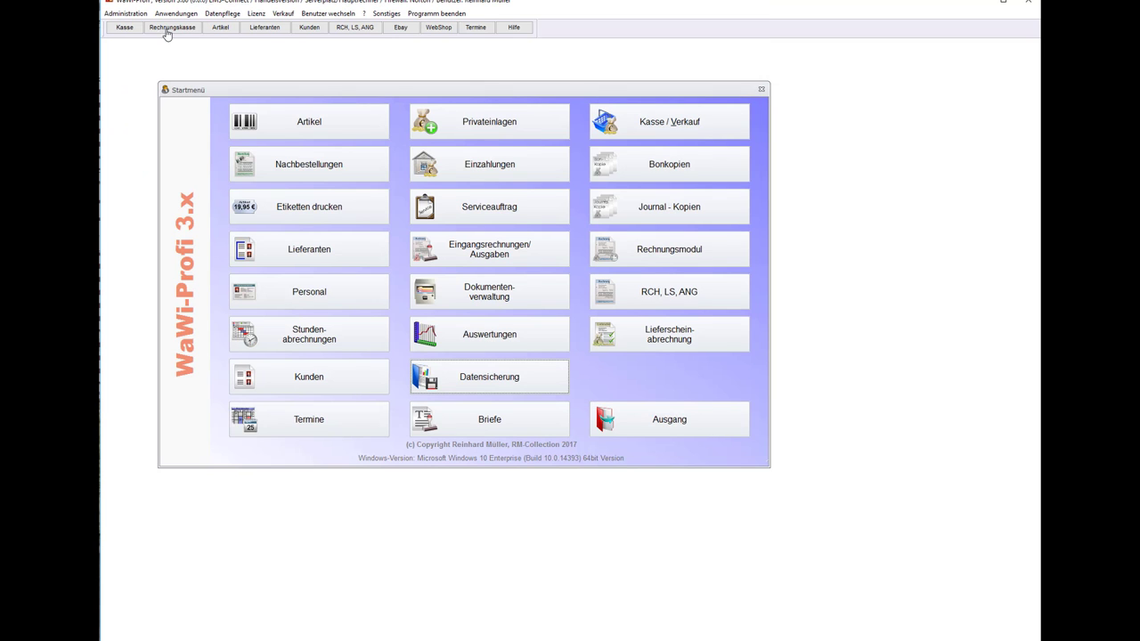
{"action": "left_click", "coordinate": [141, 14]}
{"action": "mouse_move", "coordinate": [147, 25]}
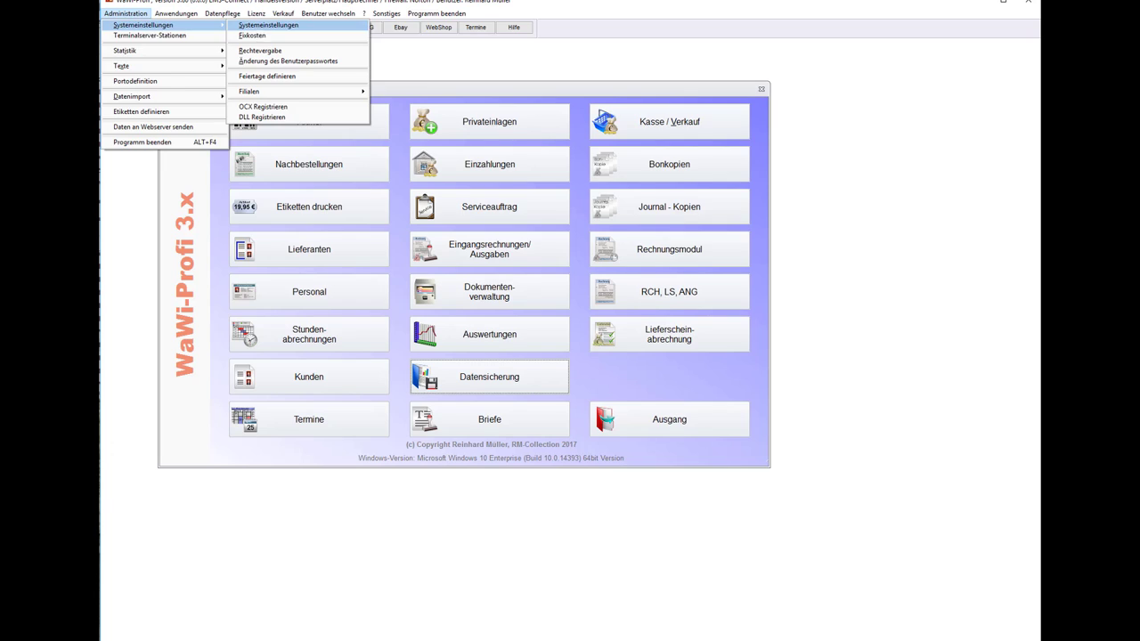
{"action": "left_click", "coordinate": [258, 25]}
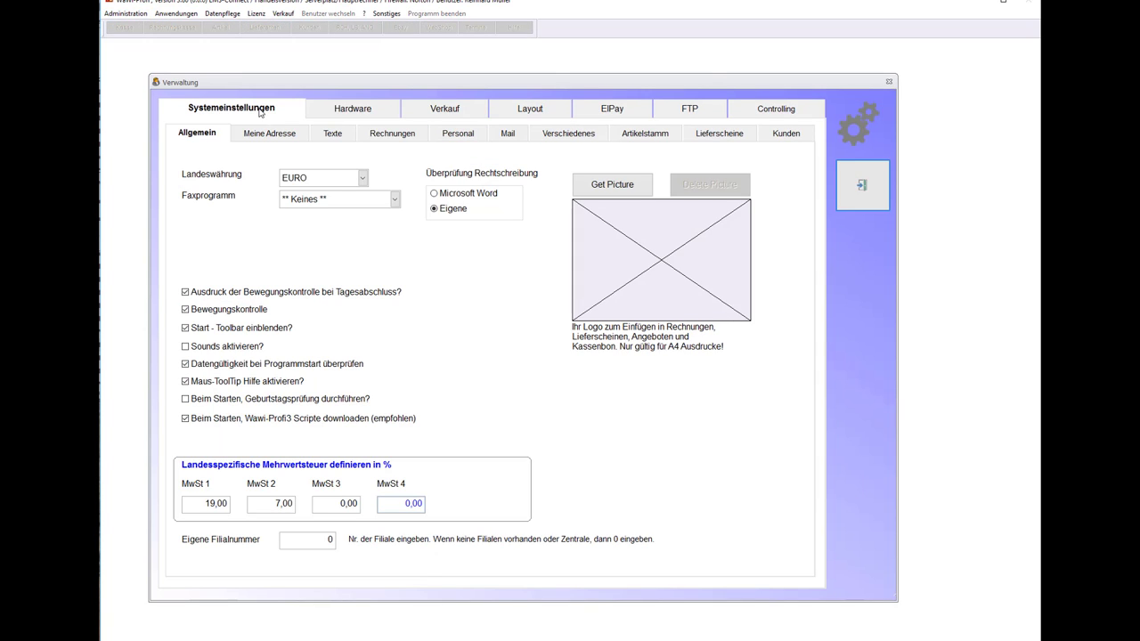
{"action": "left_click", "coordinate": [574, 138]}
{"action": "left_click_drag", "start_coordinate": [364, 158], "coordinate": [284, 166]}
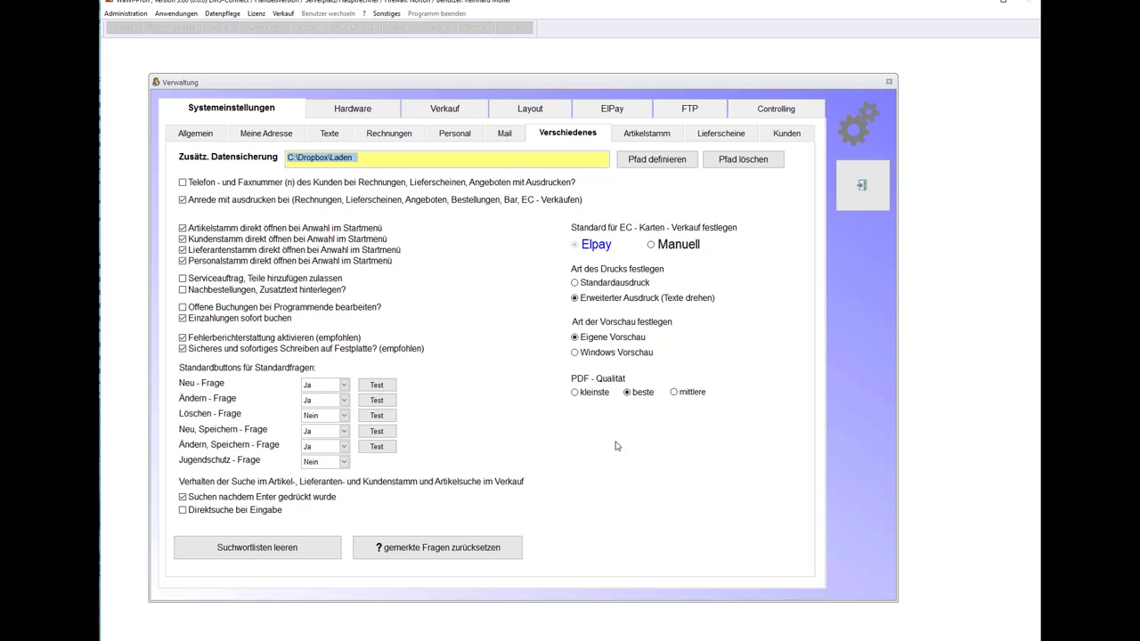
{"action": "left_click", "coordinate": [861, 186]}
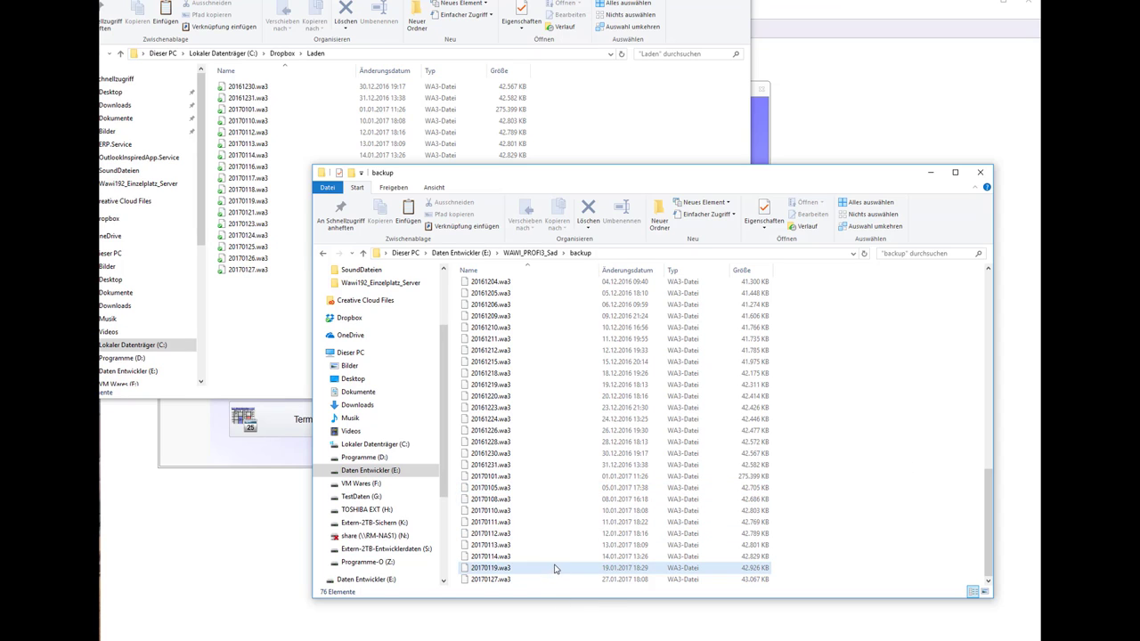
Step: Inspect 20170127.wa3 in the local backup folder, and open WaWi-Profi's Datensicherung to copy the newer backups from the additional drive
{"action": "left_click", "coordinate": [529, 584]}
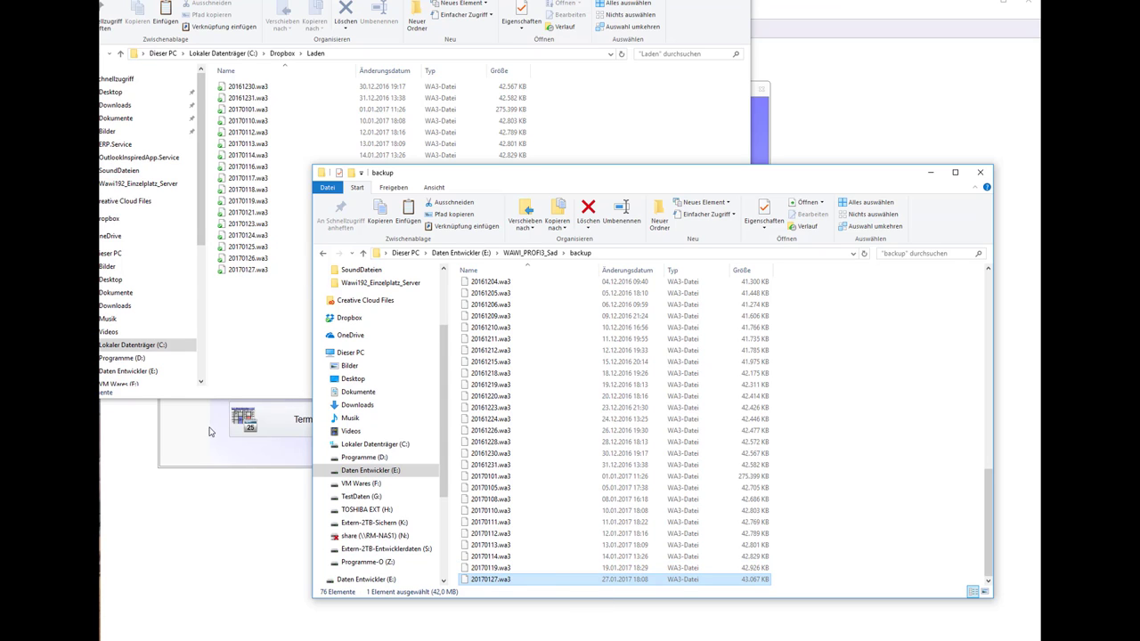
{"action": "left_click", "coordinate": [226, 482]}
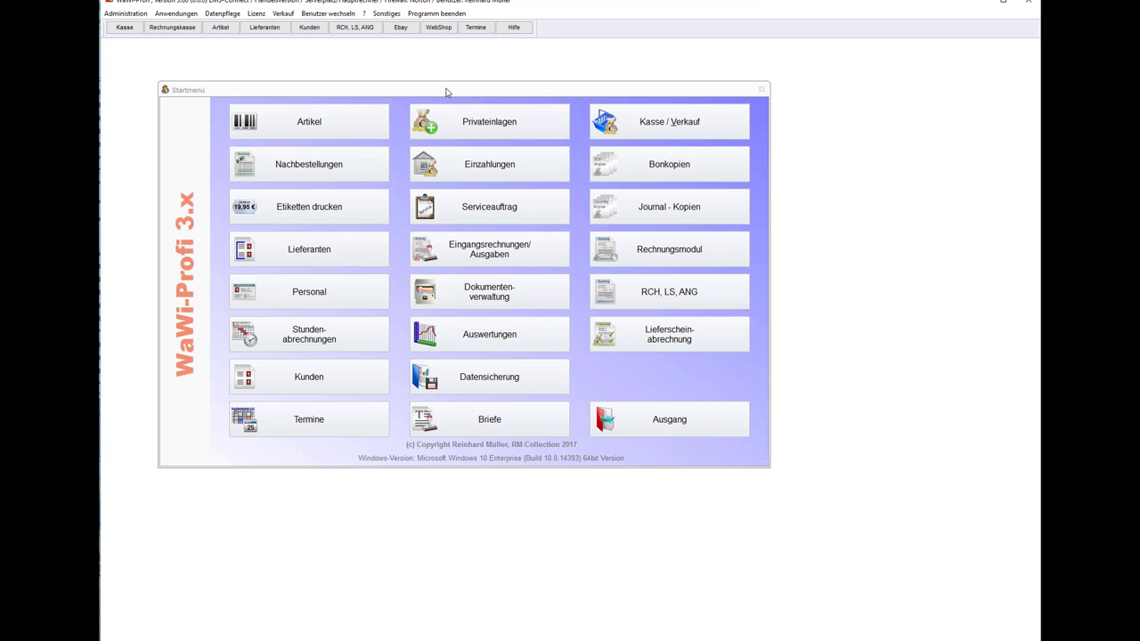
{"action": "left_click", "coordinate": [488, 374]}
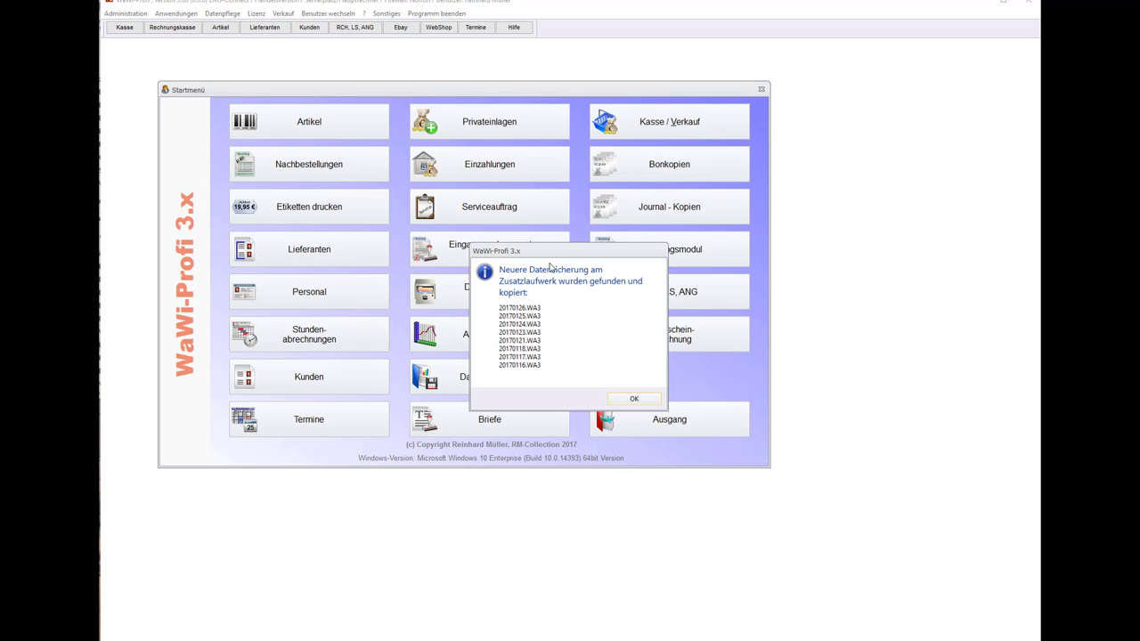
{"action": "left_click_drag", "start_coordinate": [562, 255], "coordinate": [493, 337]}
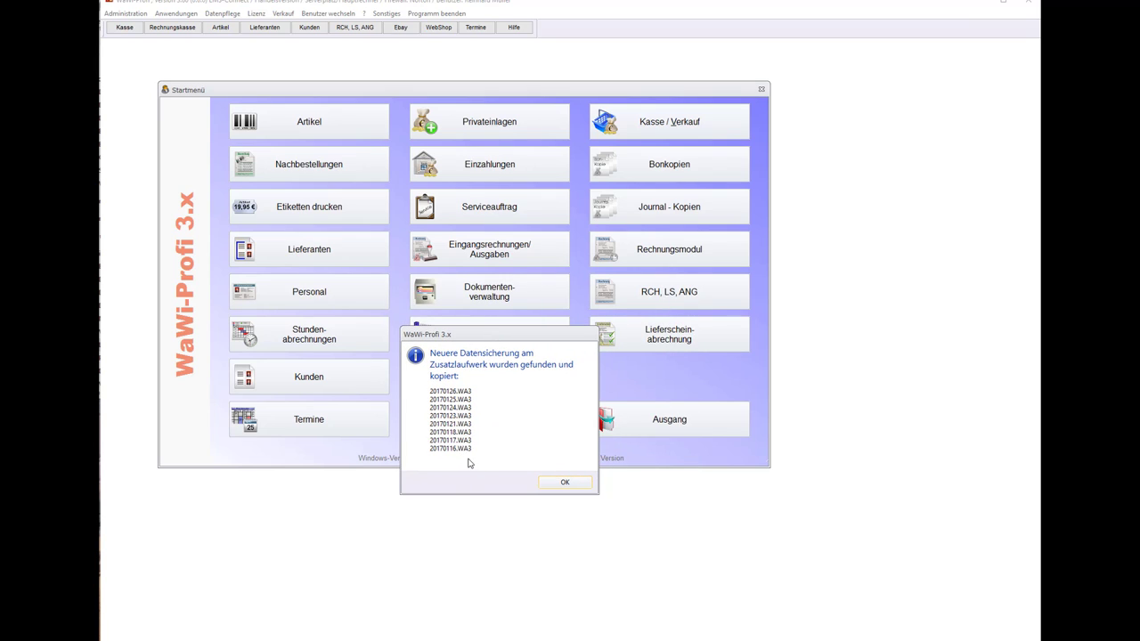
{"action": "key", "text": "Return"}
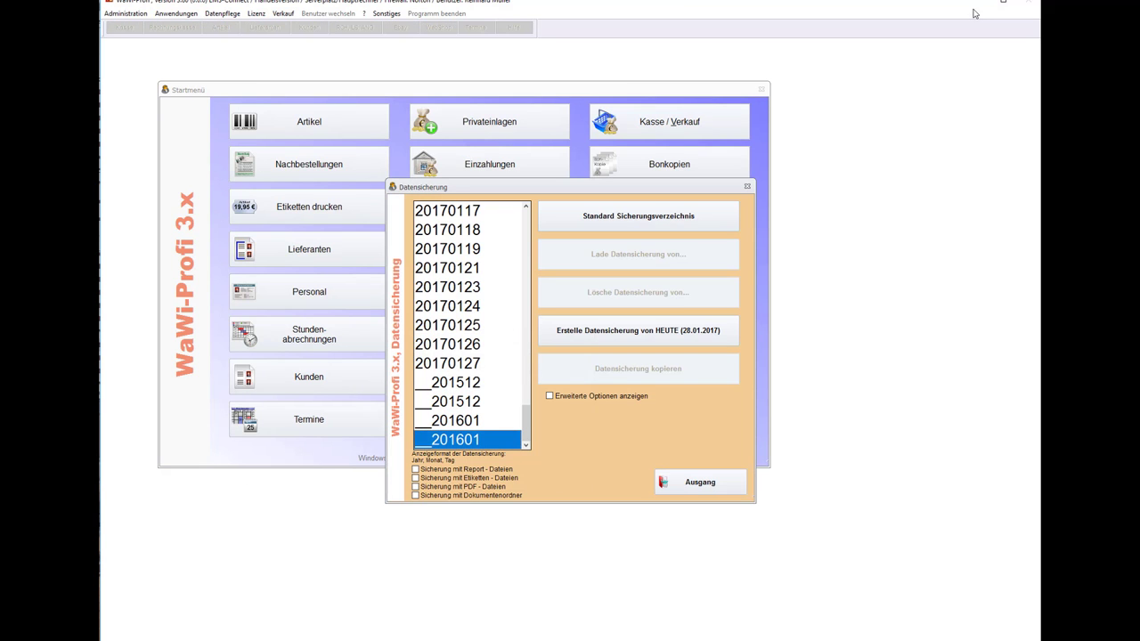
Step: Review the newest backup files in the local backup folder, close the File Explorer windows and return to Datensicherung
{"action": "left_click", "coordinate": [980, 6]}
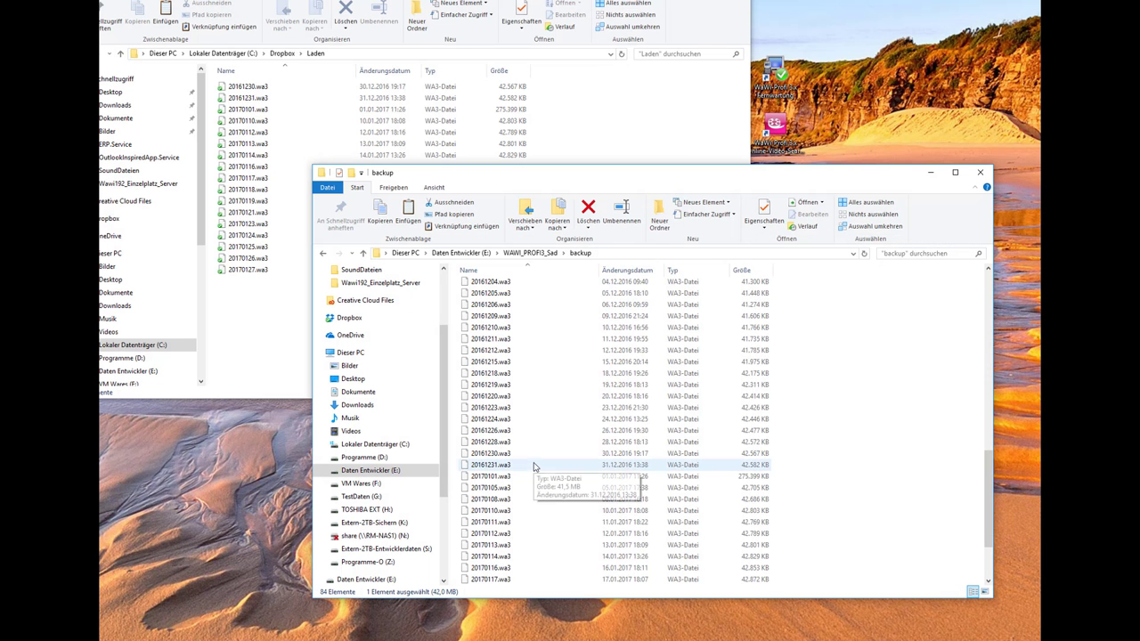
{"action": "scroll", "coordinate": [543, 472], "scroll_direction": "down", "scroll_amount": 3}
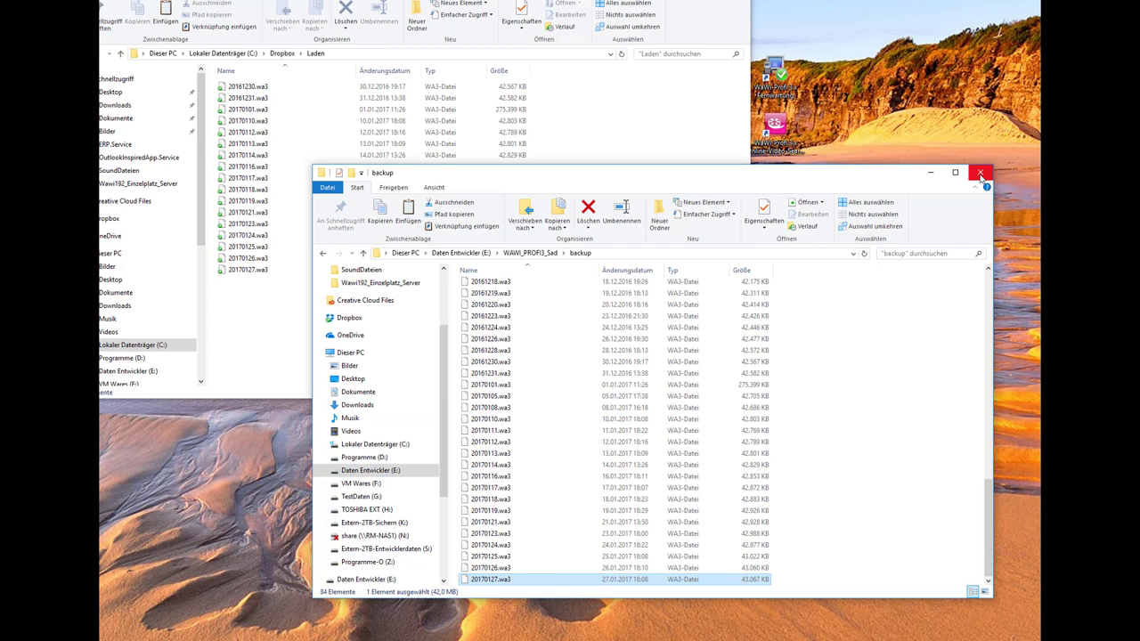
{"action": "left_click", "coordinate": [980, 172]}
{"action": "key", "text": "alt+F4"}
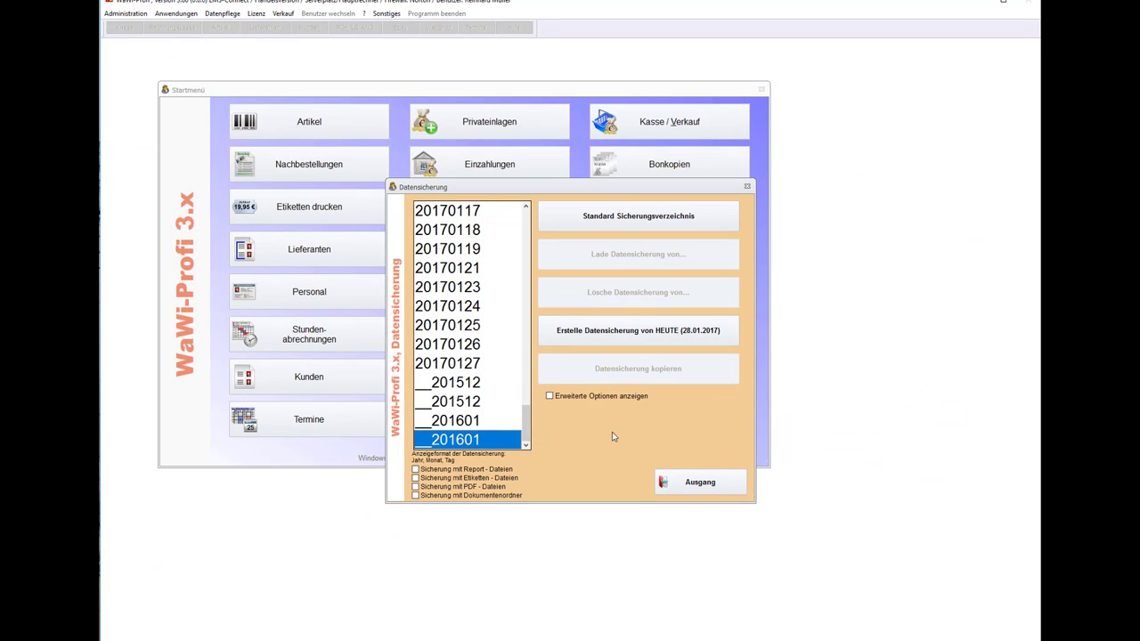
Step: Load the data backup 20170127 (27.01.2017) in Datensicherung
{"action": "left_click", "coordinate": [467, 363]}
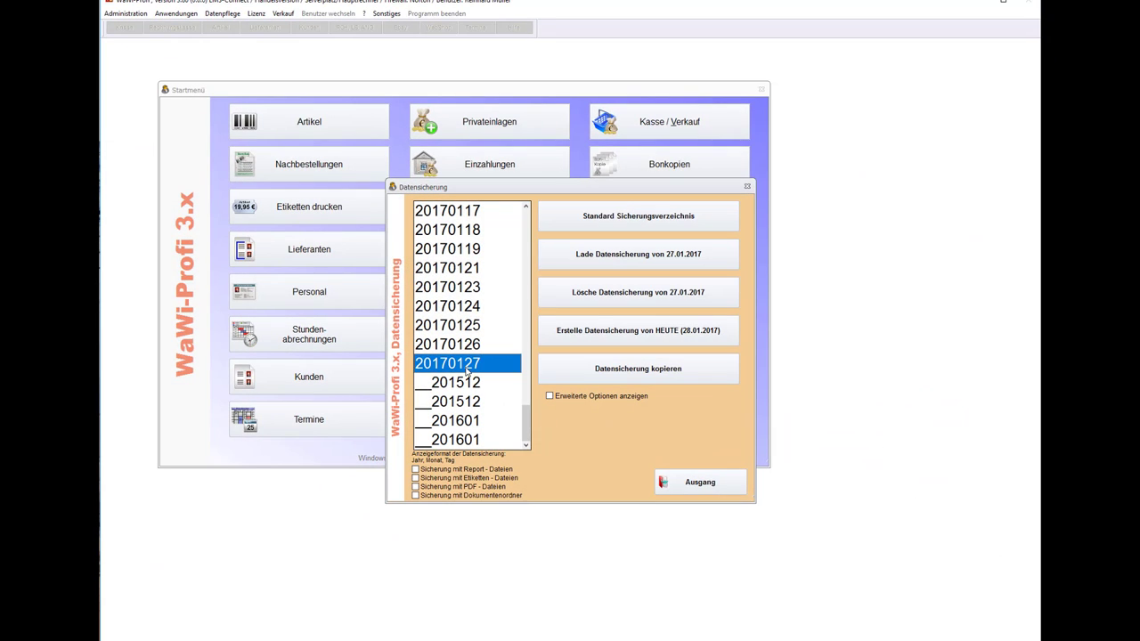
{"action": "left_click", "coordinate": [660, 262]}
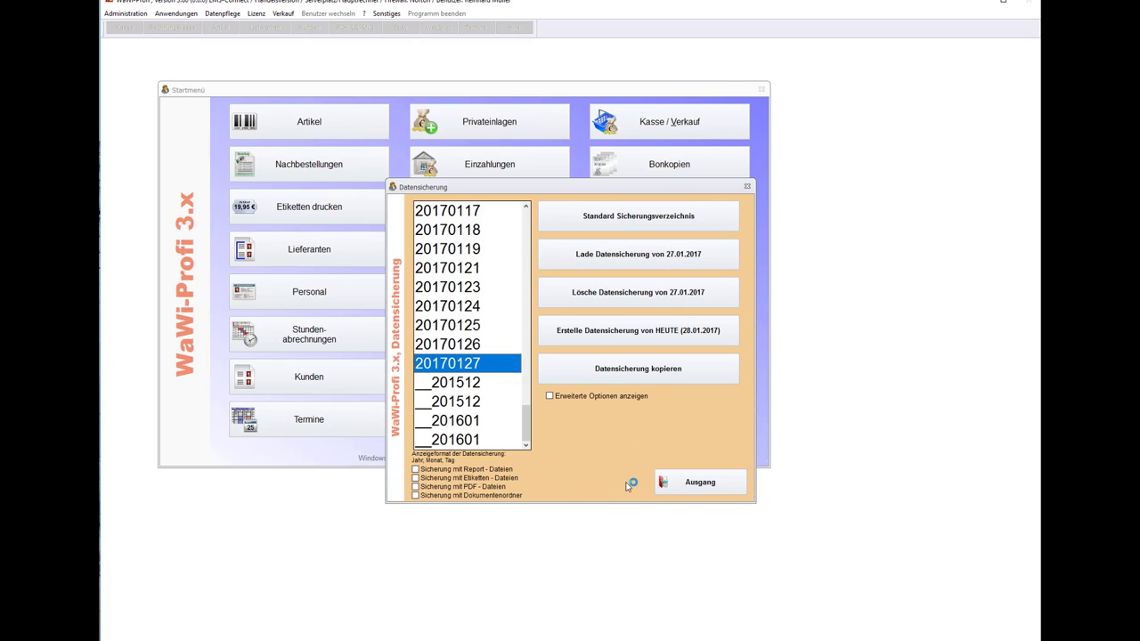